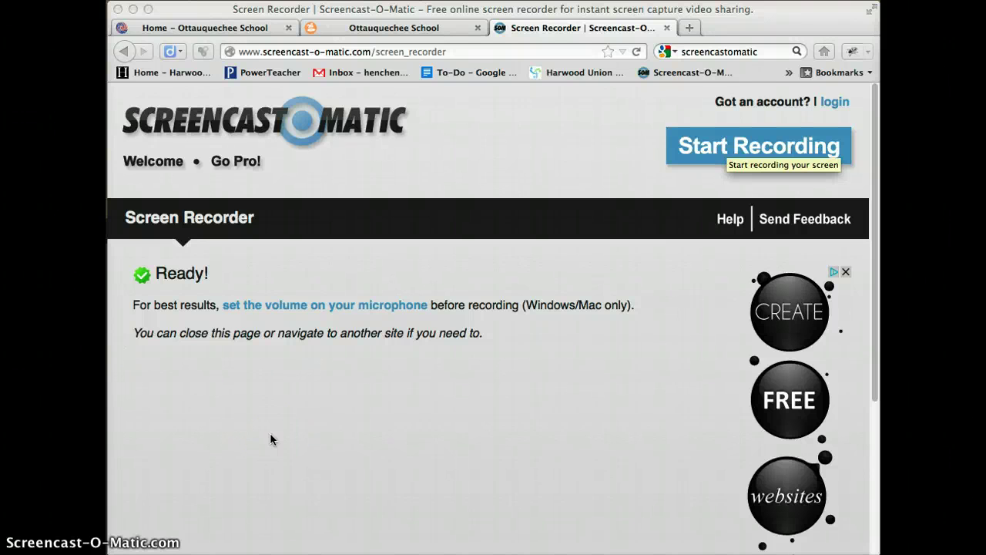
View the Ottauquechee School public home page from its header
left_click(256, 28)
left_click(369, 32)
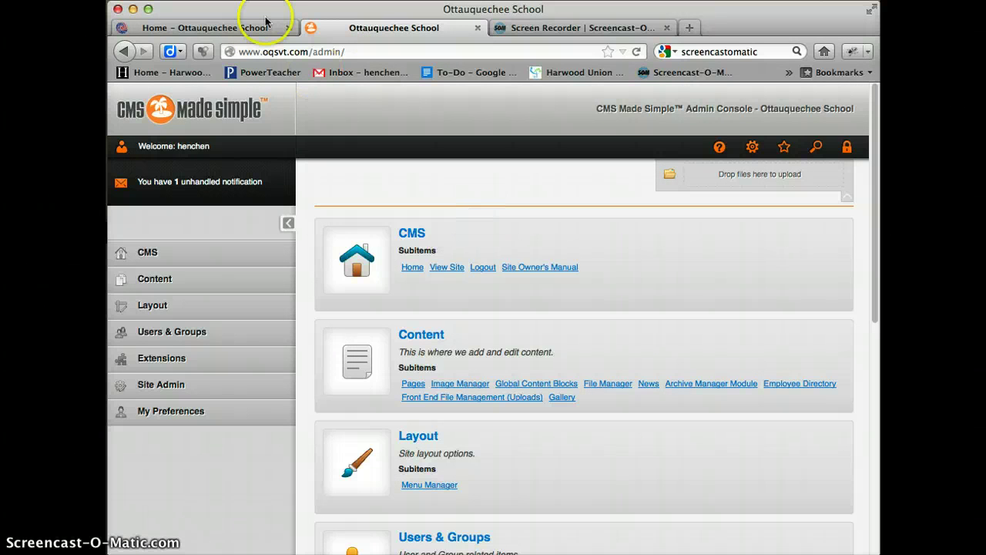
left_click(215, 23)
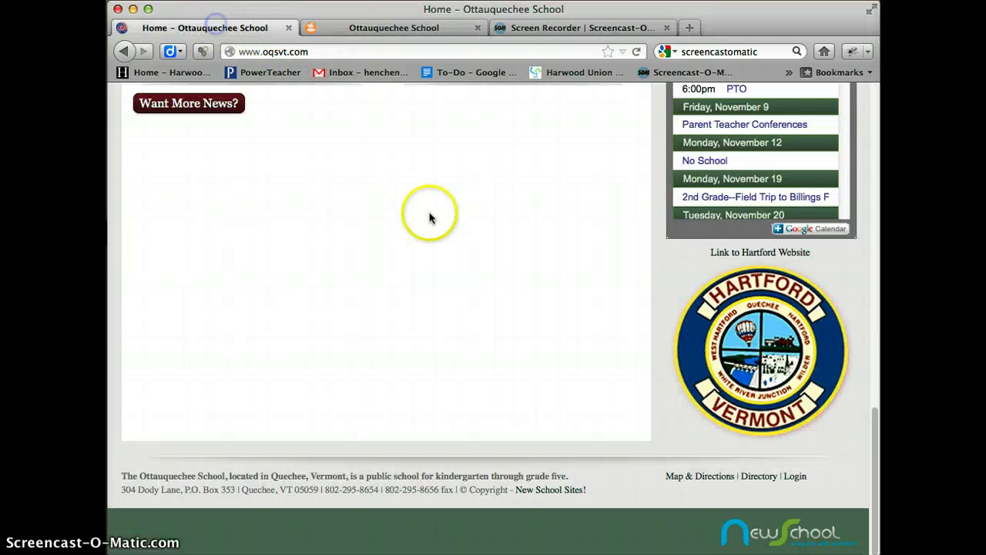
scroll(429, 211, "up", 15)
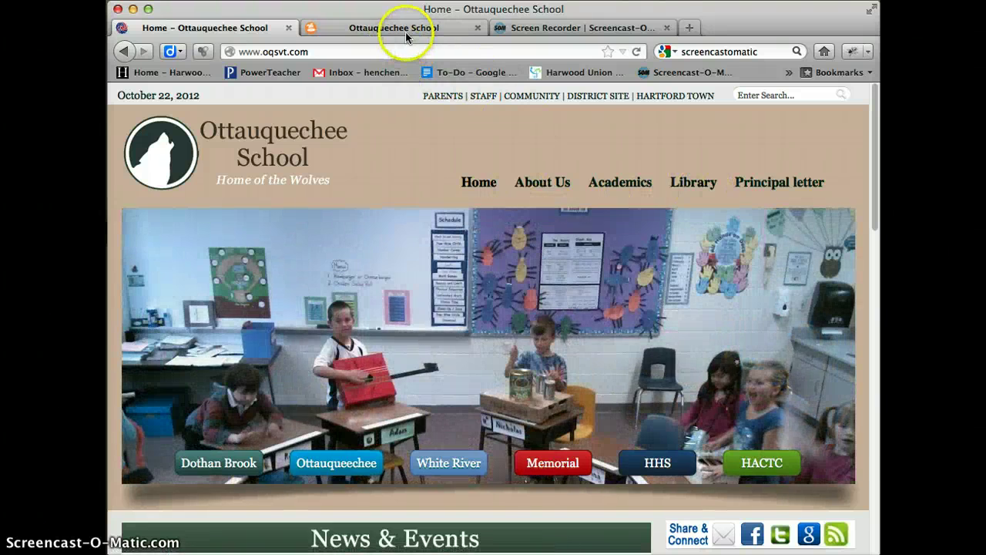
Return to the CMS admin console, open the list of current pages and start adding a new content page
left_click(406, 33)
scroll(543, 337, "down", 1)
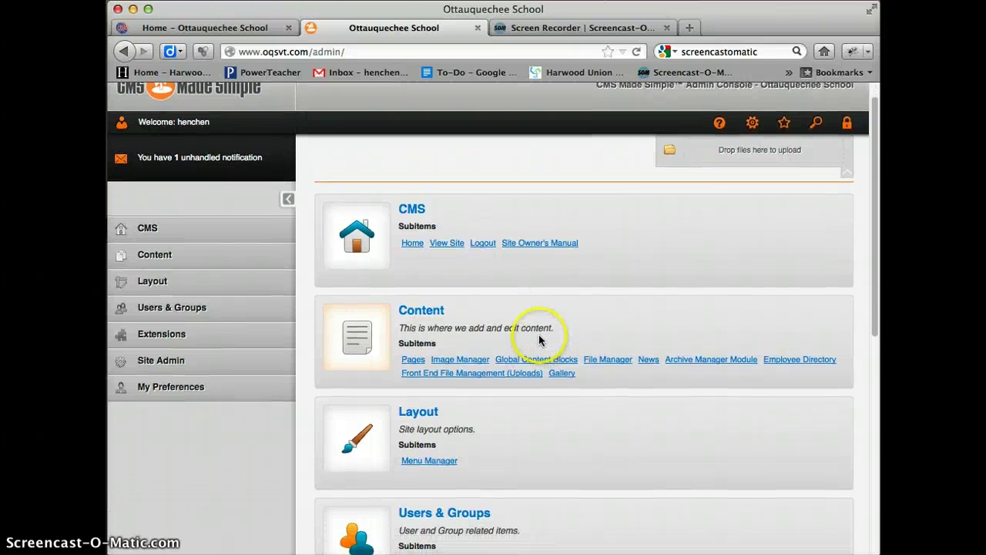
left_click(169, 256)
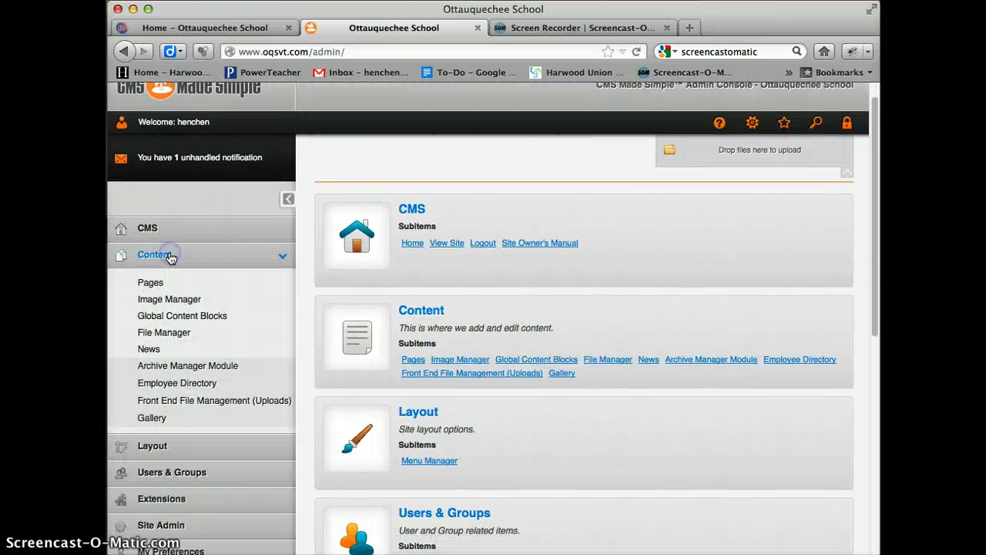
left_click(155, 284)
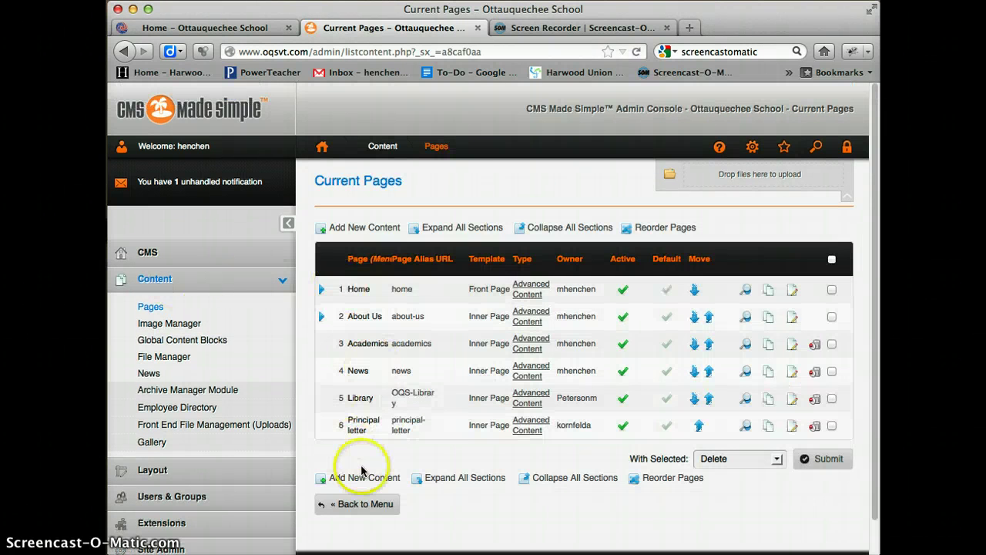
left_click(352, 228)
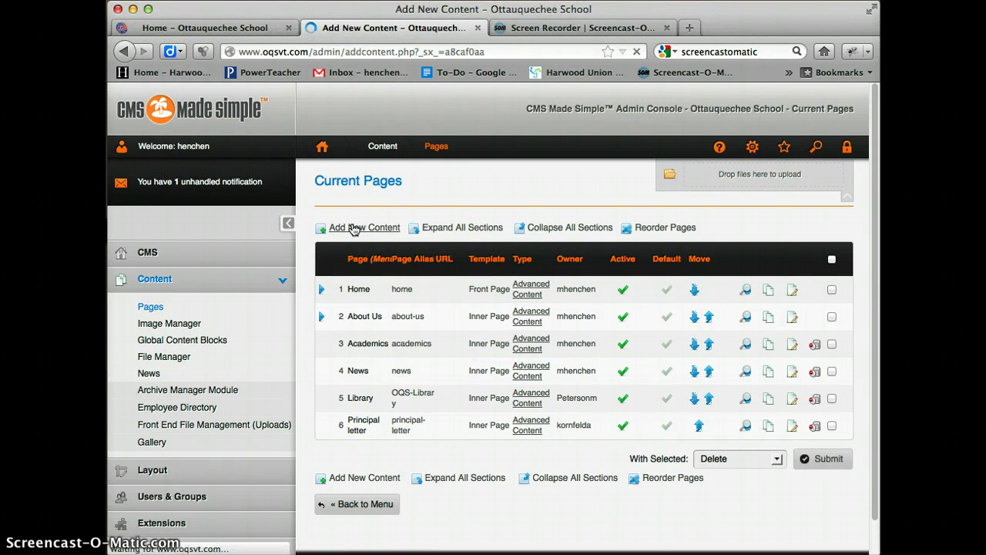
left_click(412, 229)
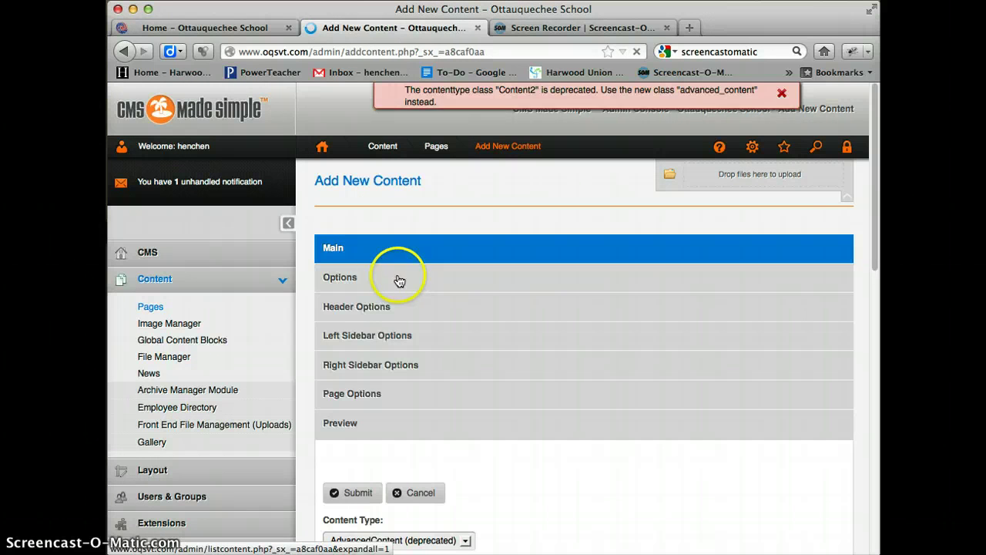
Set the new page's content type to Advanced Content
scroll(511, 352, "down", 3)
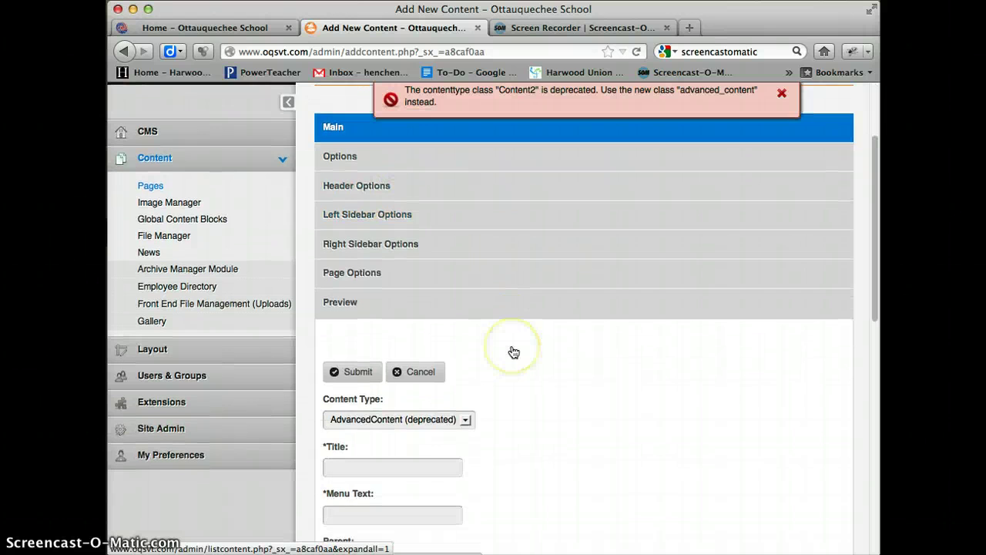
scroll(514, 352, "down", 3)
left_click(466, 298)
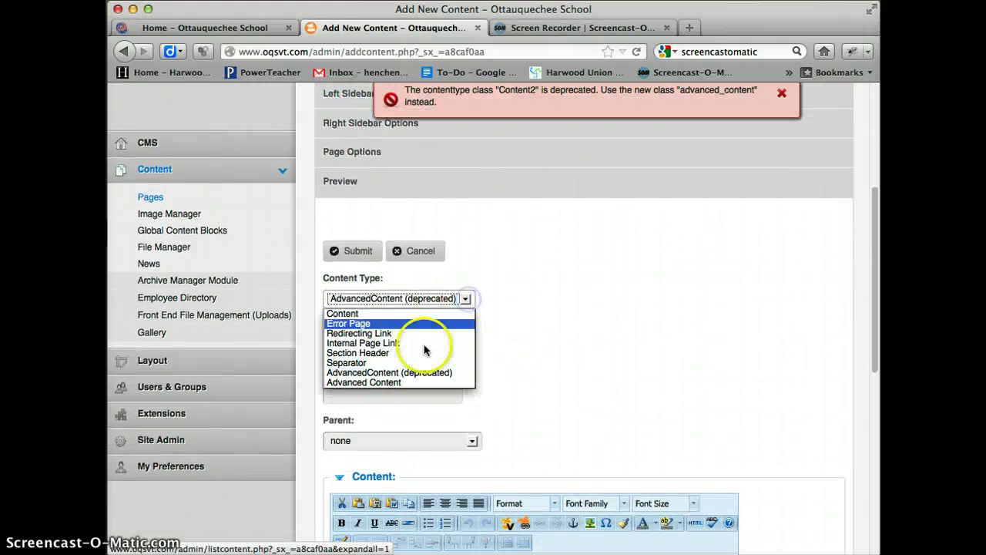
left_click(386, 383)
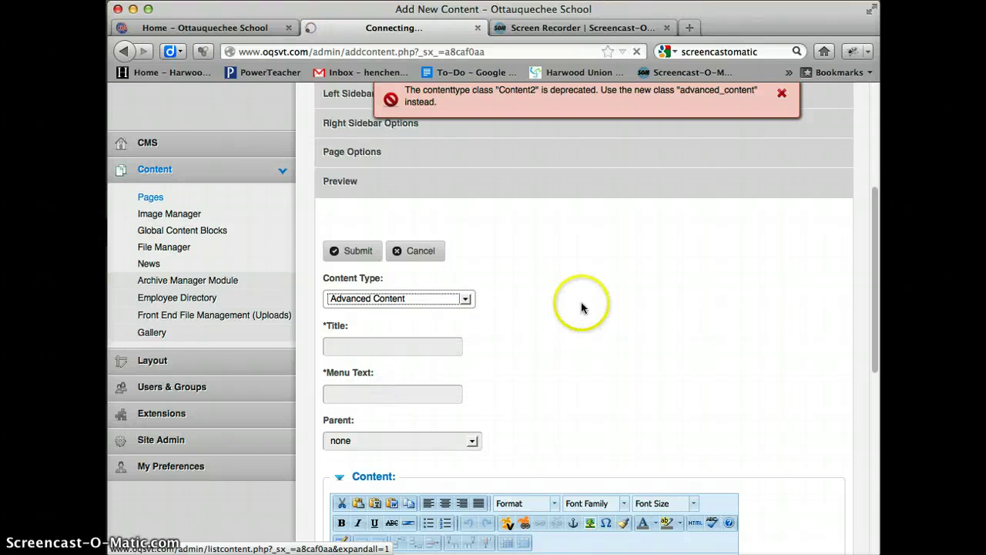
Enter "Photo Gallery" as both the title and the menu text of the new page
scroll(583, 308, "down", 2)
left_click(423, 285)
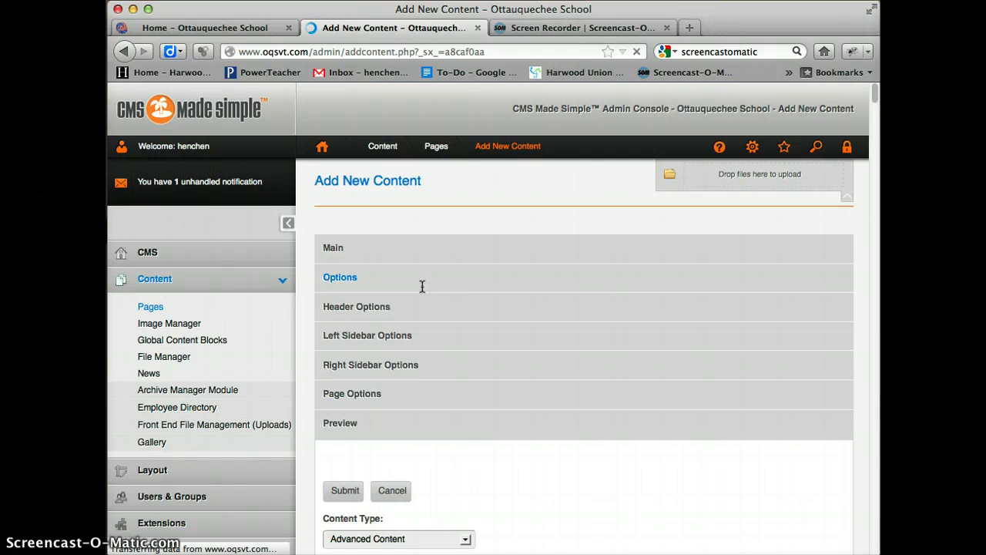
scroll(663, 303, "down", 5)
left_click(388, 272)
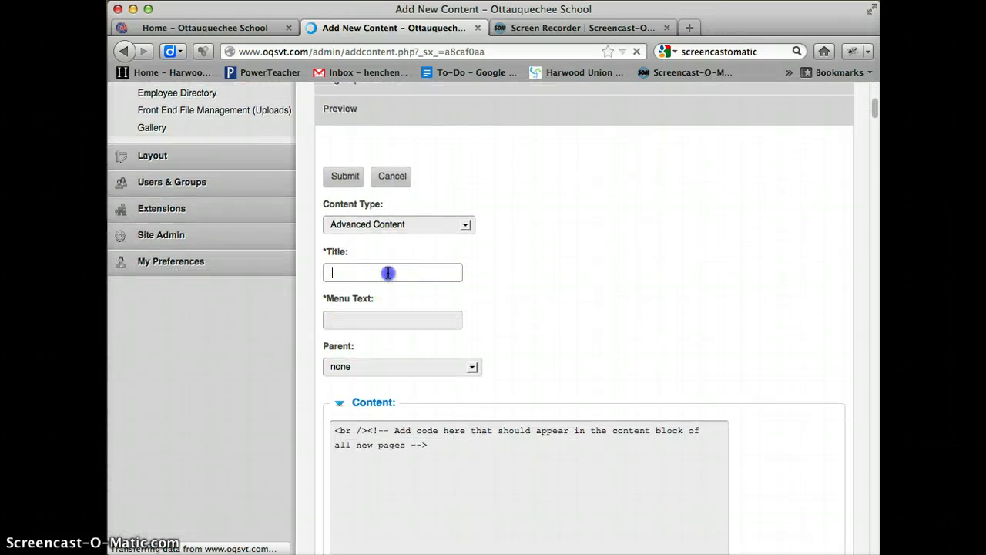
type("Ph")
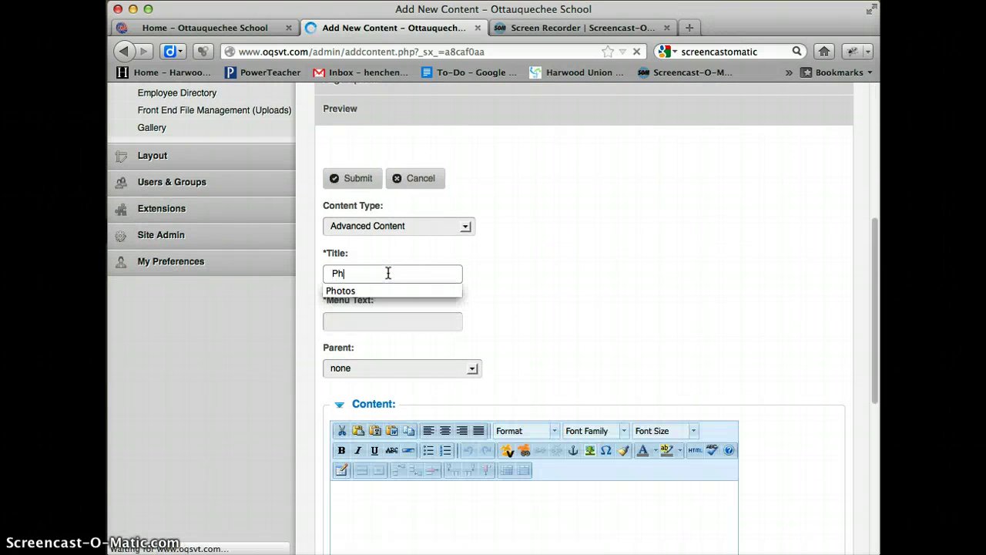
type("oto Gallery")
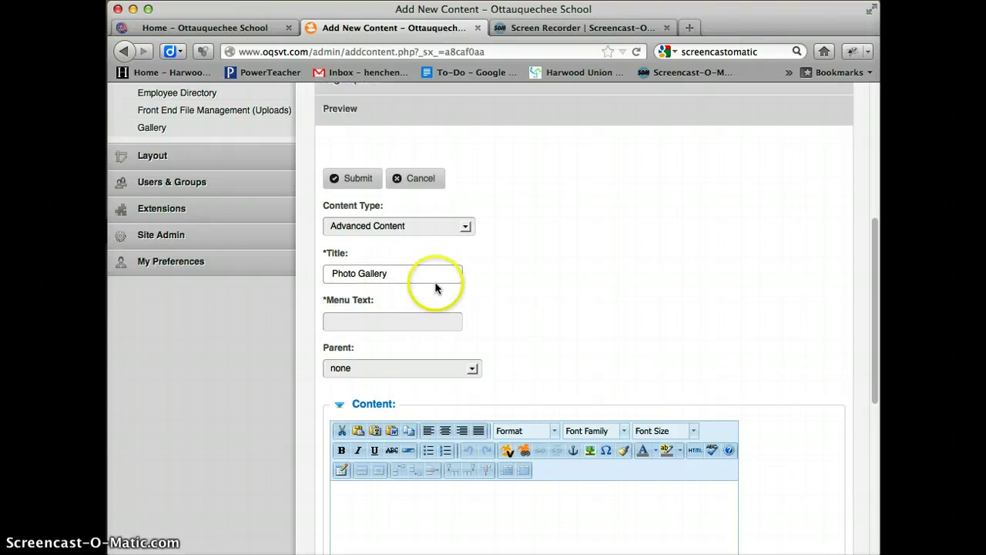
left_click_drag(434, 281, 257, 273)
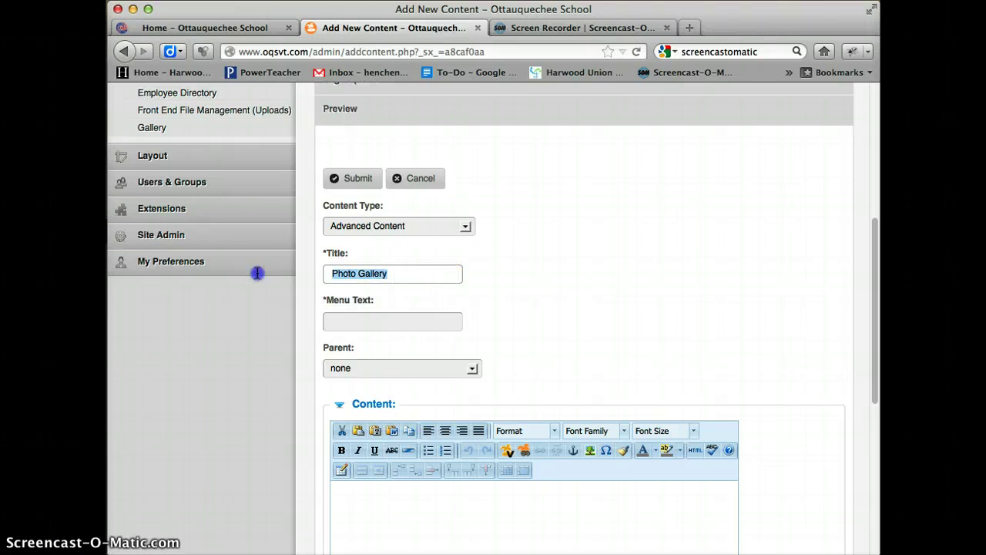
left_click(349, 317)
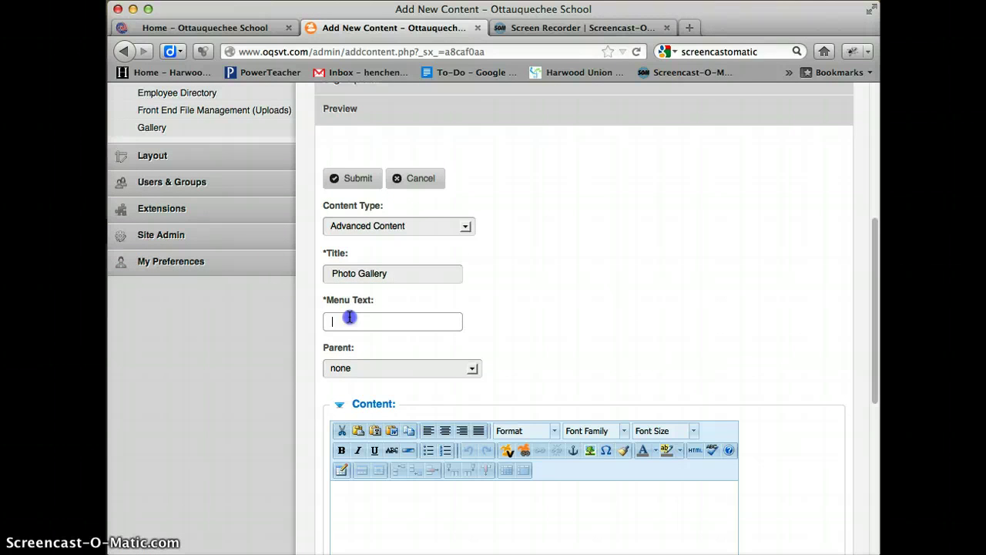
left_click(375, 271)
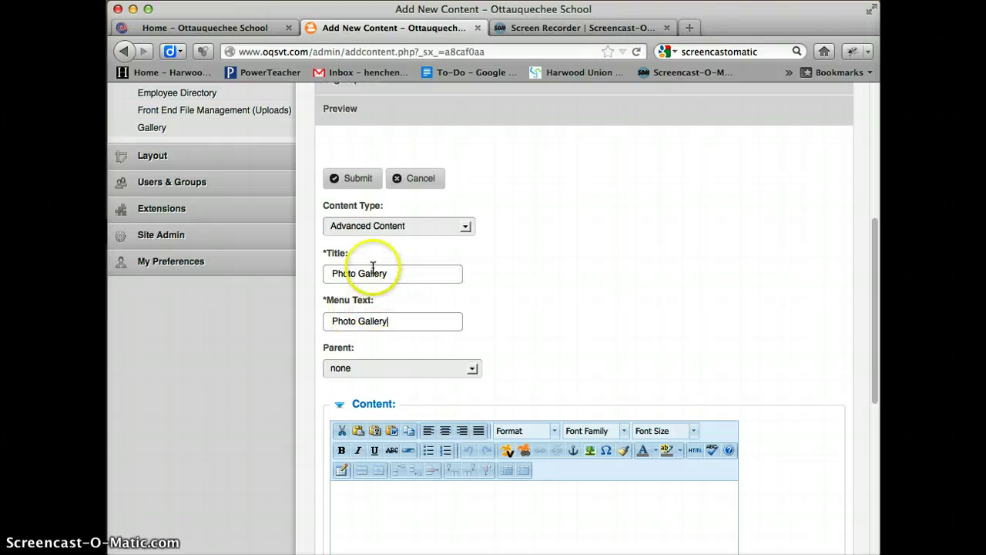
left_click(407, 319)
Set the Photo Gallery page's parent to Home
scroll(493, 309, "down", 2)
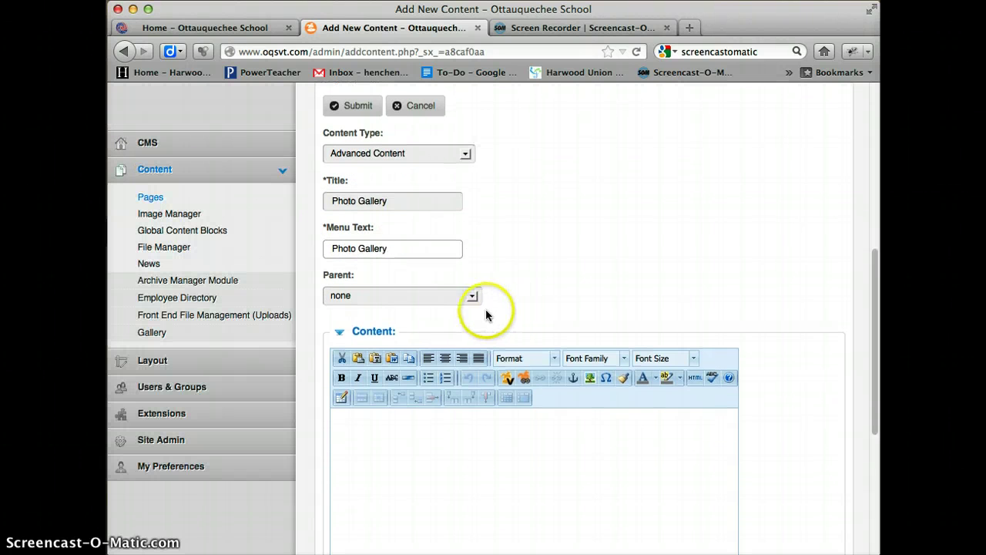
left_click(472, 296)
left_click(403, 322)
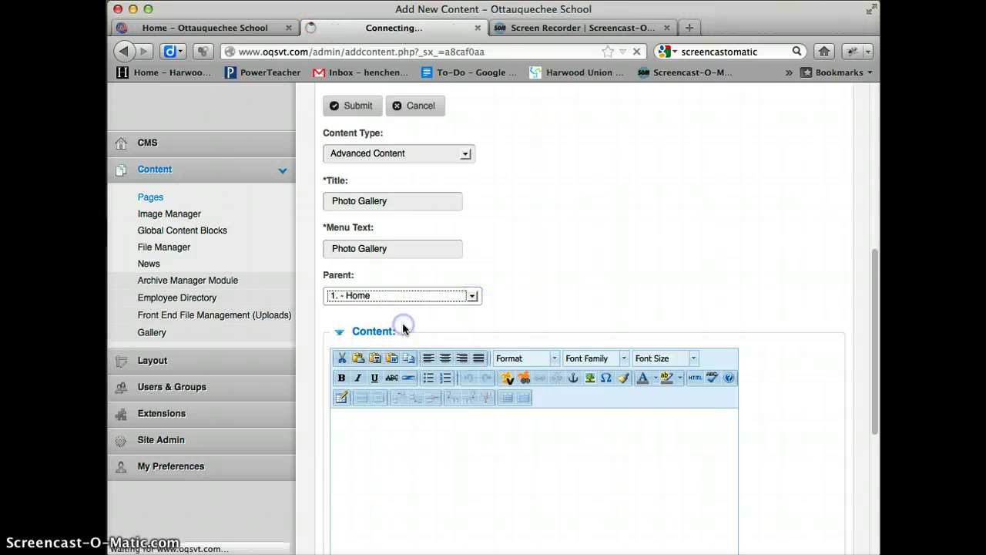
Submit the page with "Gallery" as its content and expand Home's subpages in the page list
scroll(463, 375, "down", 2)
left_click(477, 375)
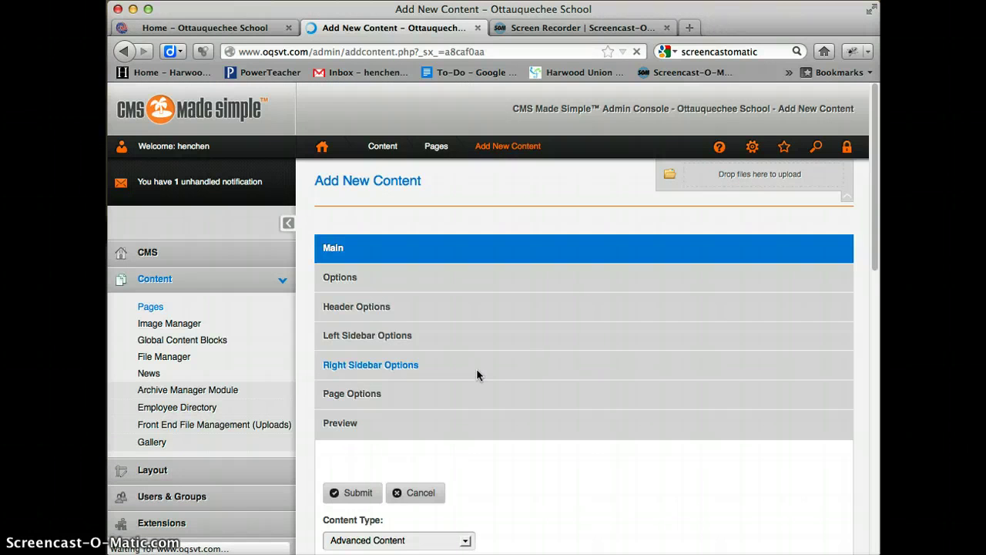
scroll(590, 350, "down", 10)
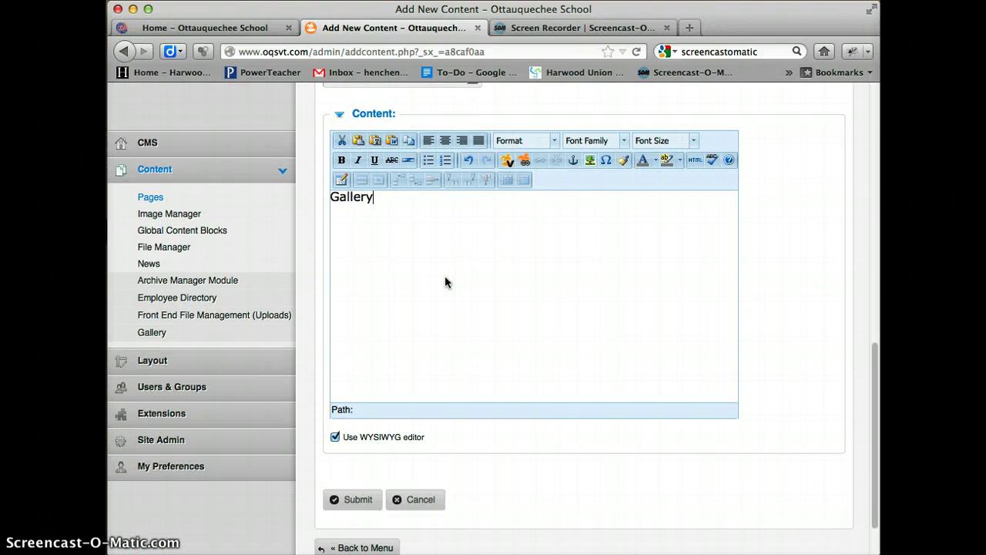
left_click(350, 499)
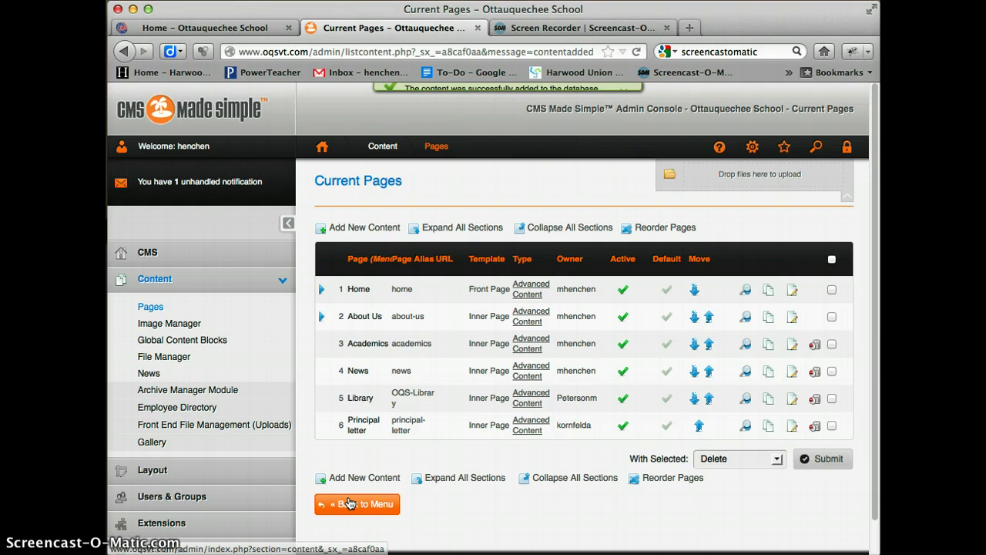
left_click(322, 290)
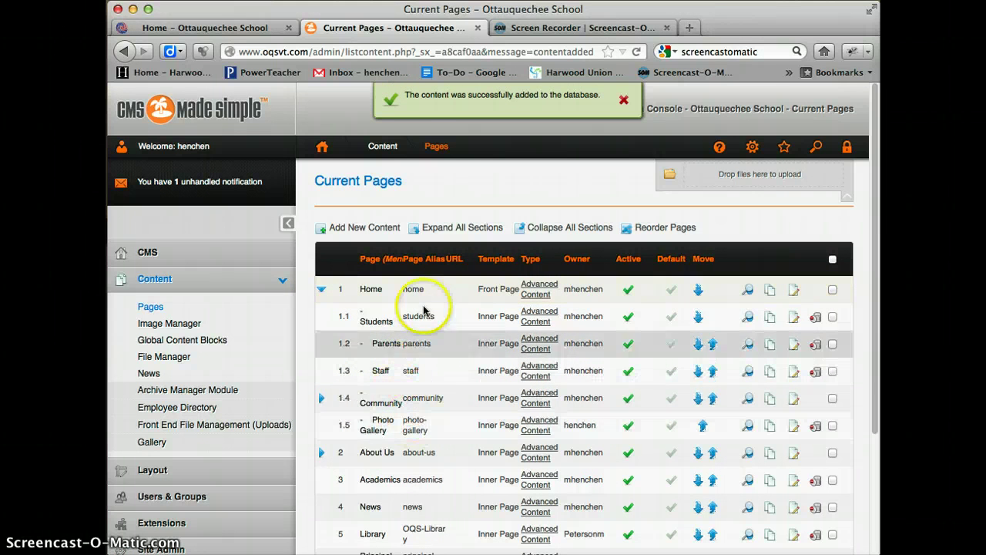
Open the Gallery module, expand the Fall-2012 gallery and start adding a new subgallery
left_click(157, 444)
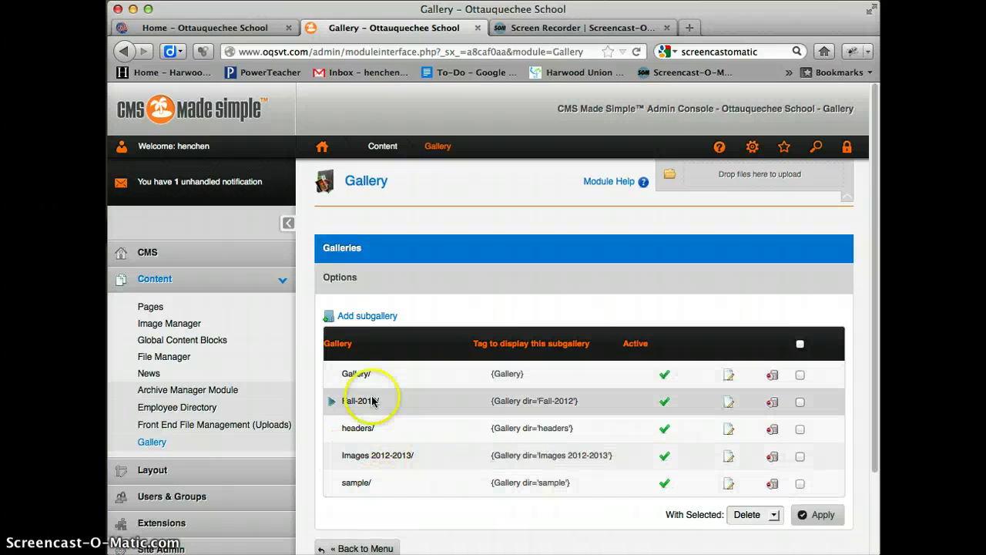
left_click(331, 402)
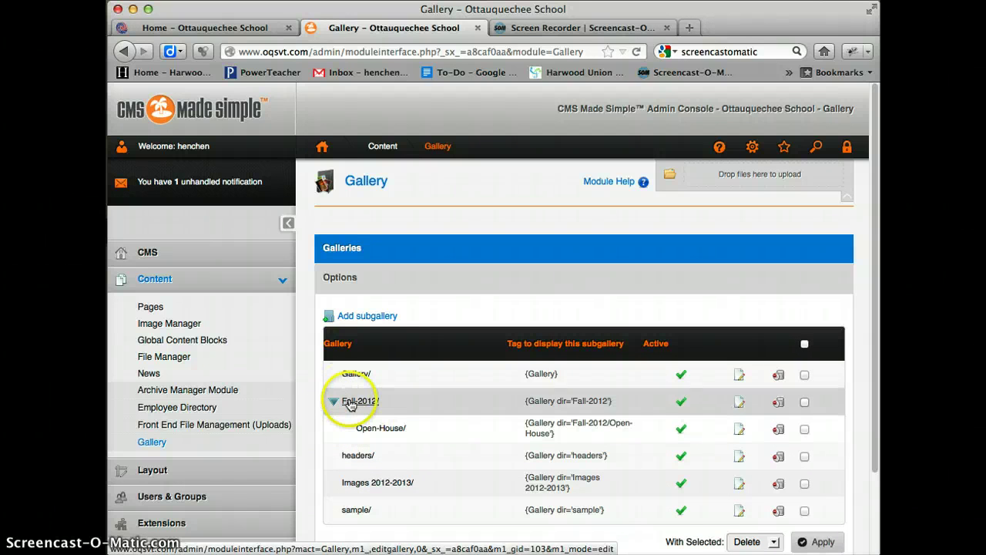
left_click(367, 319)
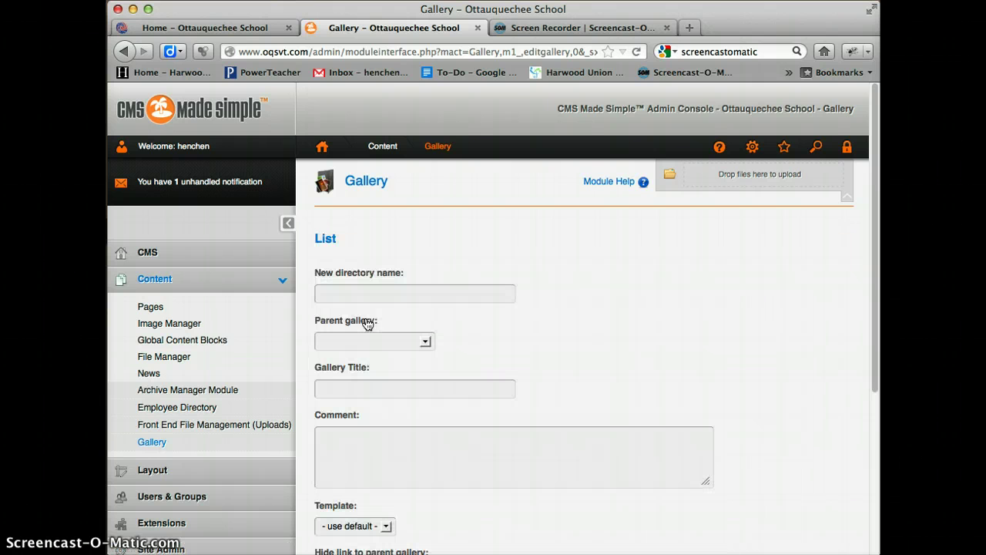
Set the subgallery's directory name to "soccer" and its parent gallery to Images 2012-2013
left_click(374, 294)
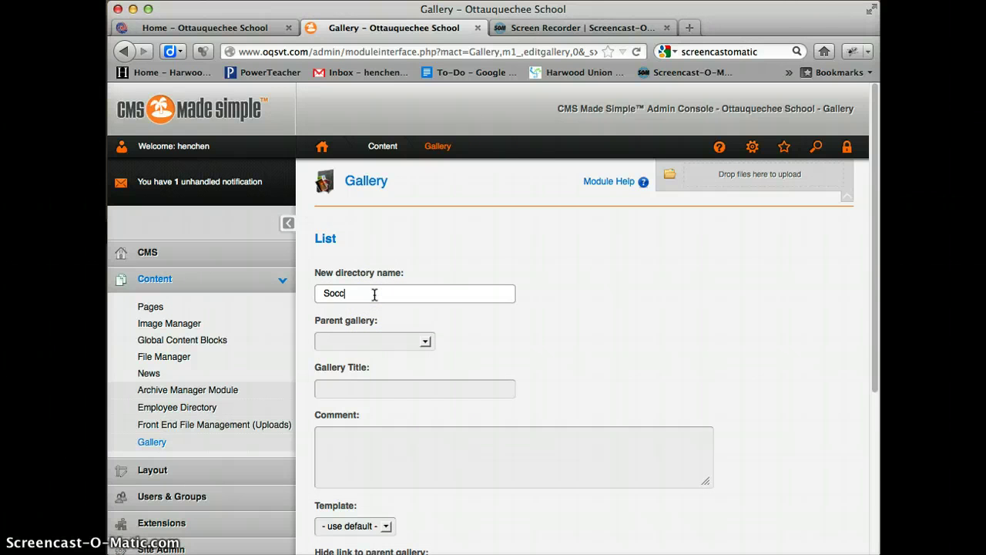
left_click(423, 342)
left_click_drag(408, 364, 369, 398)
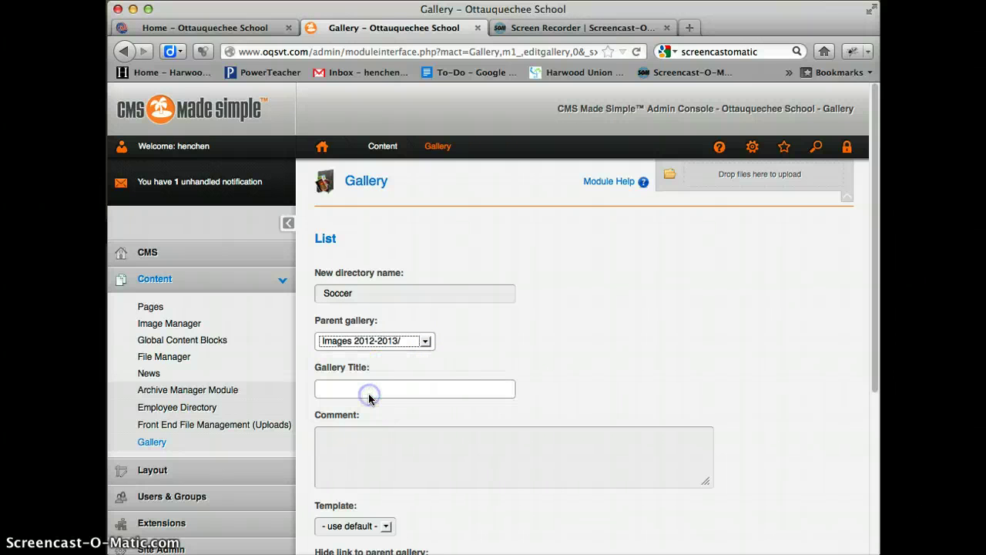
left_click(372, 391)
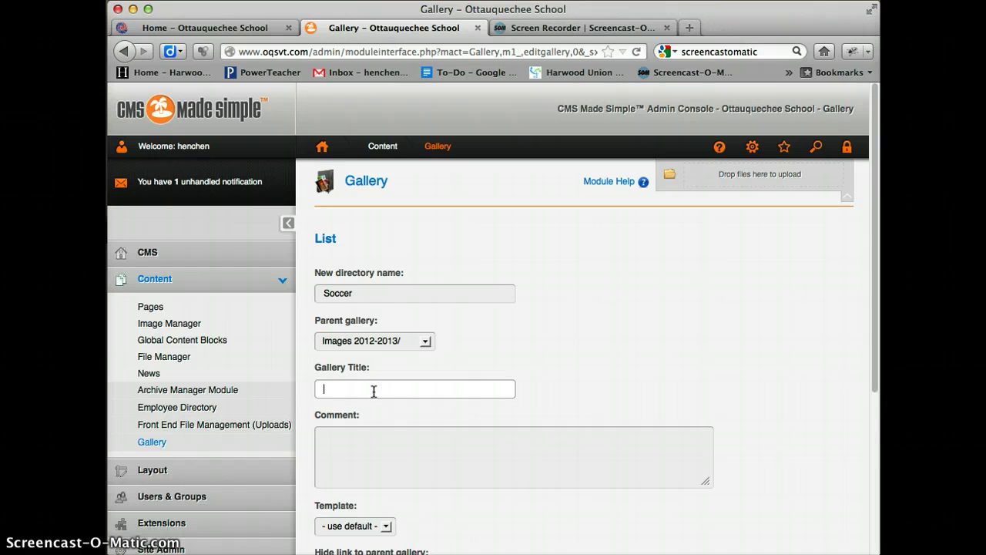
left_click_drag(365, 292, 293, 299)
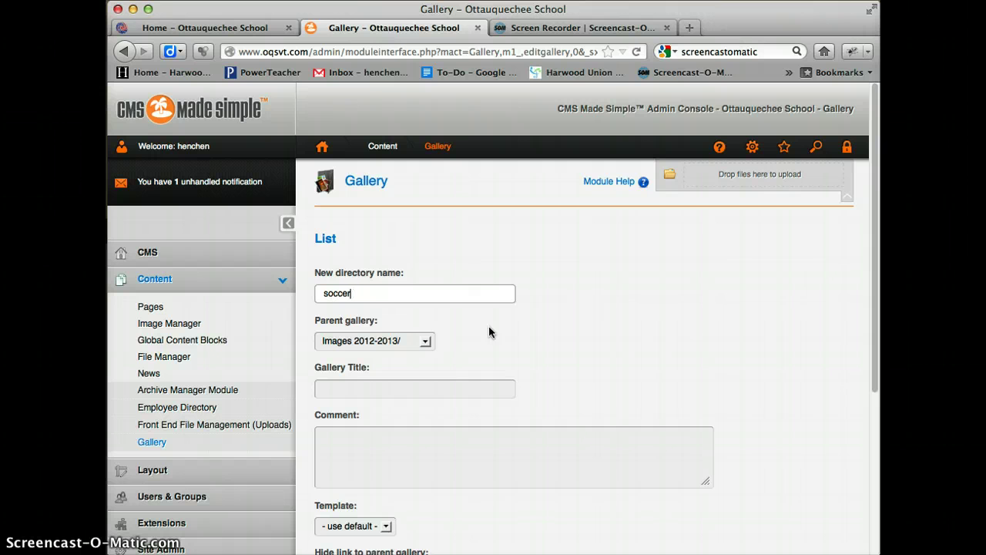
Give the subgallery the title "Boys Soccer Photos" and the comment "Comment if you would like"
left_click(470, 389)
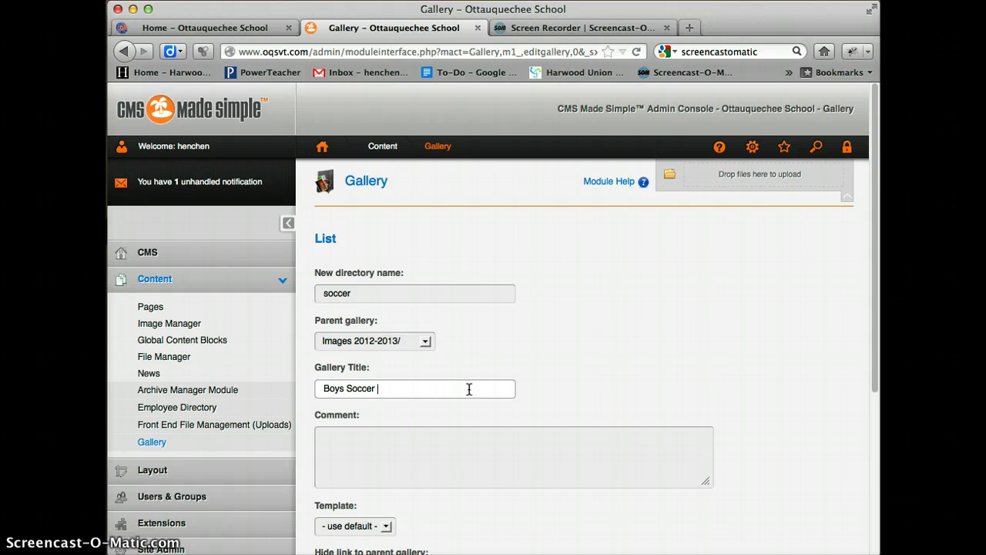
scroll(597, 392, "down", 2)
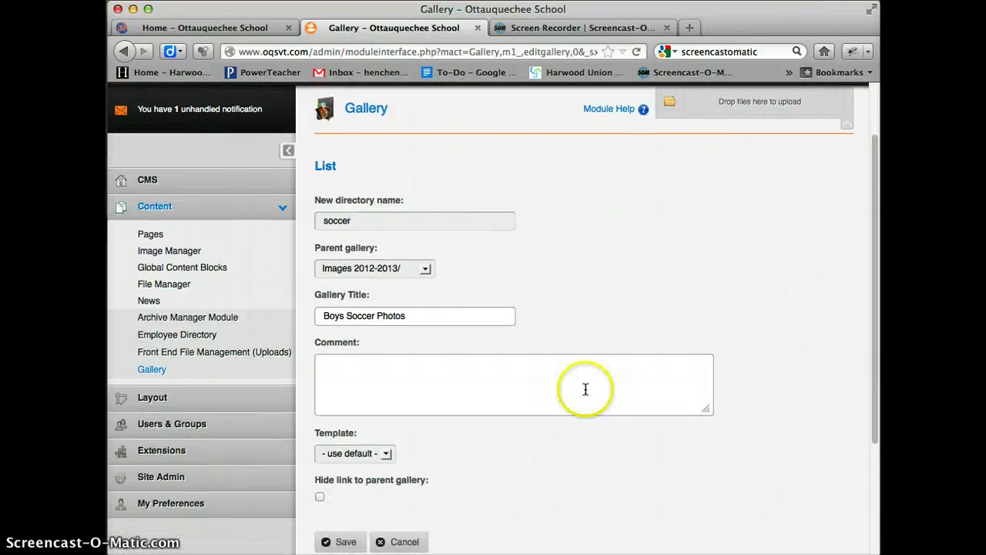
left_click(571, 388)
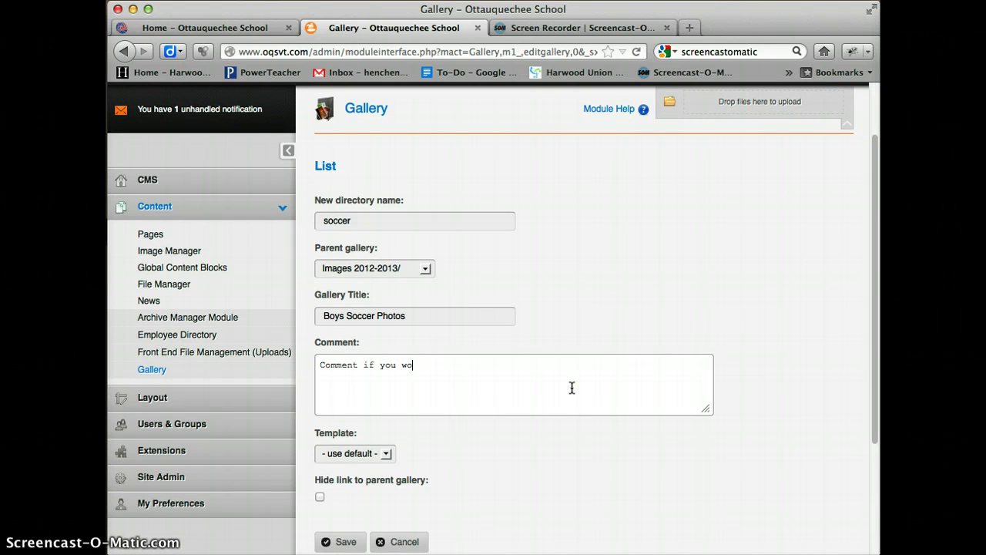
scroll(628, 339, "down", 3)
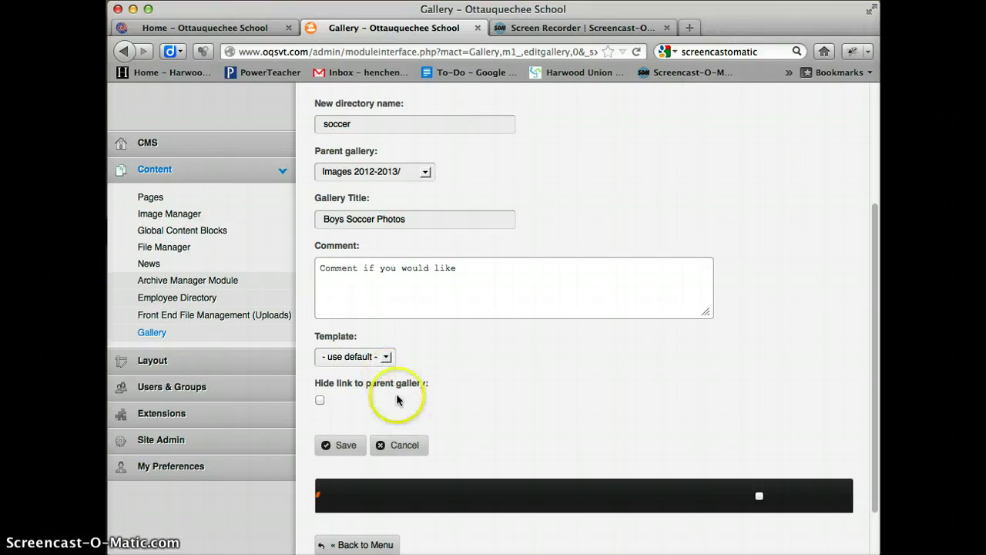
Save the new soccer subgallery under Images 2012-2013
left_click(344, 446)
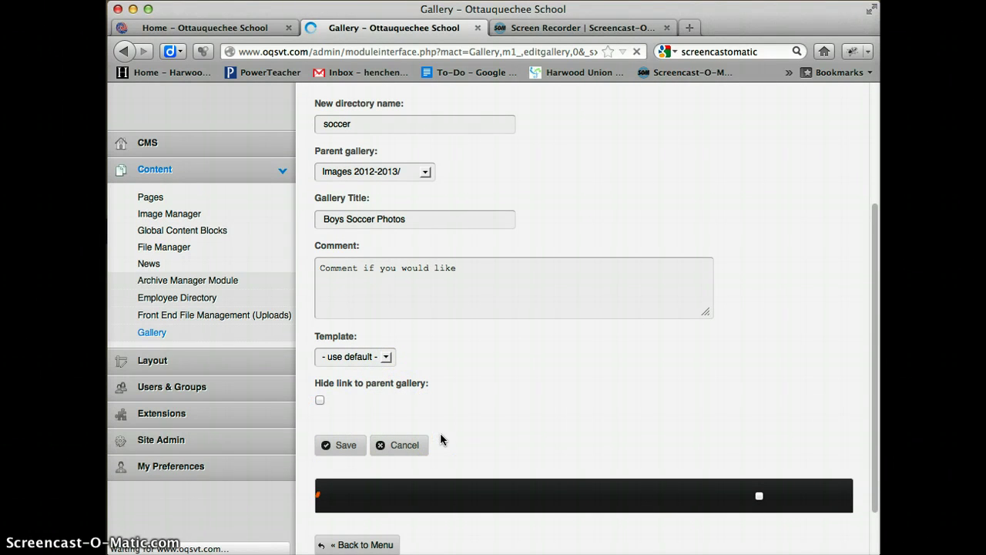
left_click(447, 436)
left_click(537, 352)
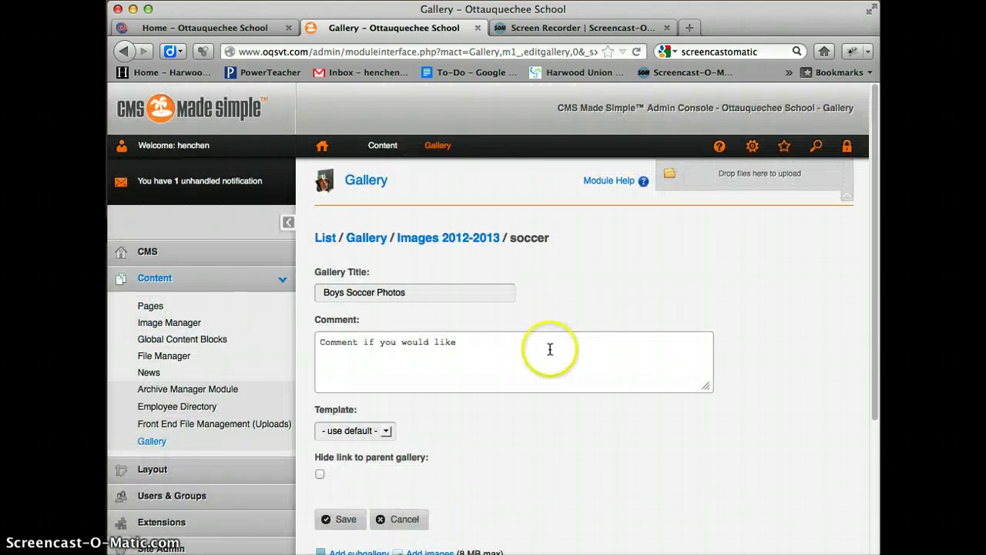
scroll(549, 349, "down", 5)
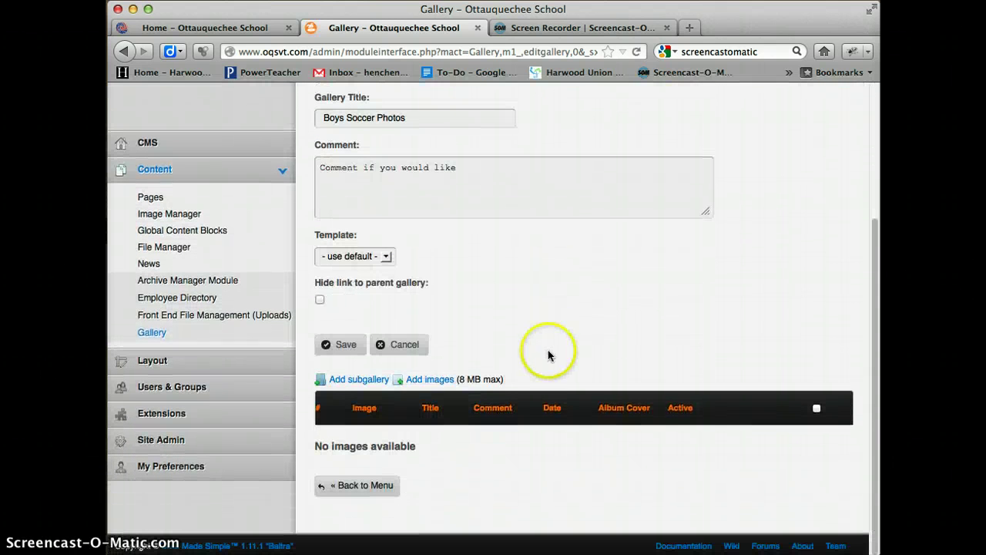
Start adding images to the soccer subgallery and browse to the FallSoccer2012 folder on the Desktop
left_click(430, 380)
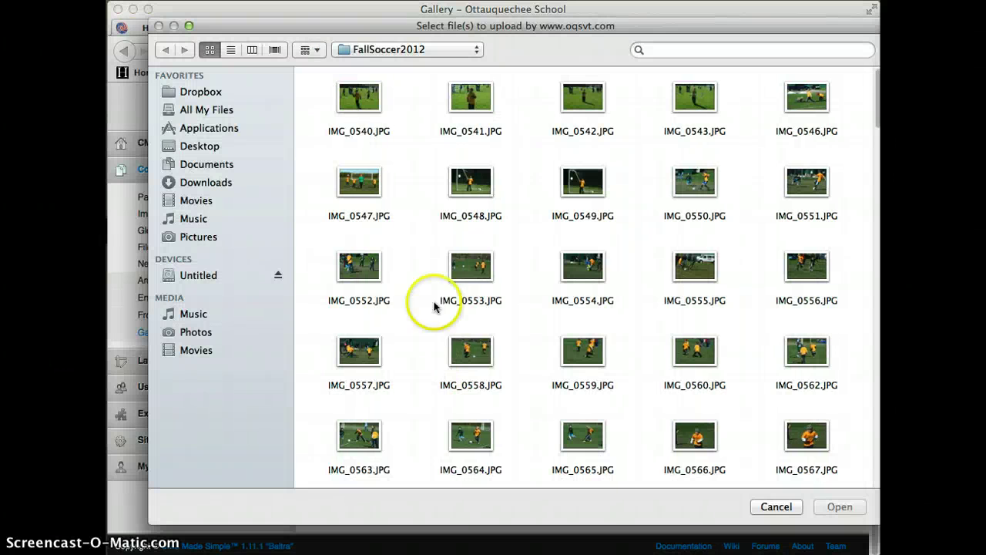
left_click(196, 146)
double_click(553, 106)
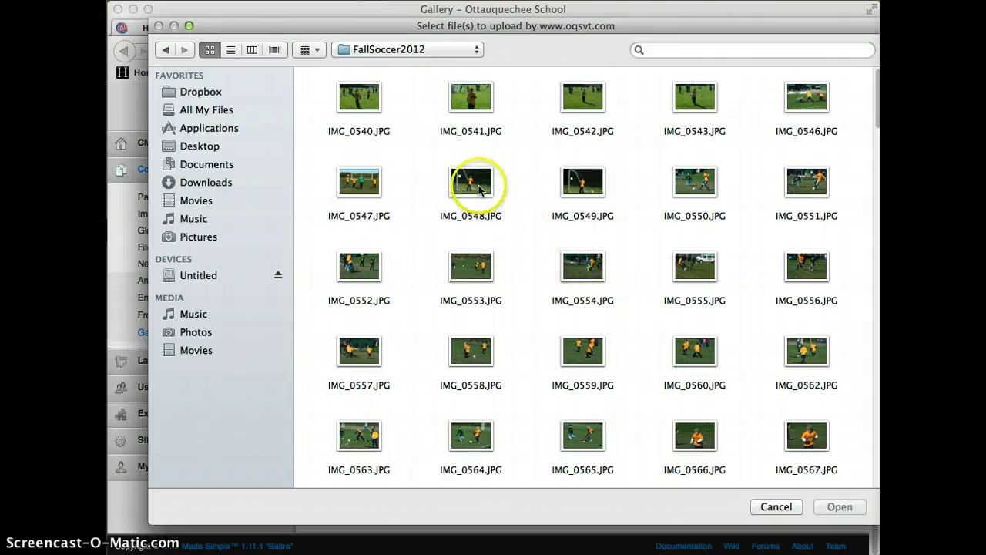
Select IMG_0550.JPG in the FallSoccer2012 folder and look through the other photos
left_click(702, 183)
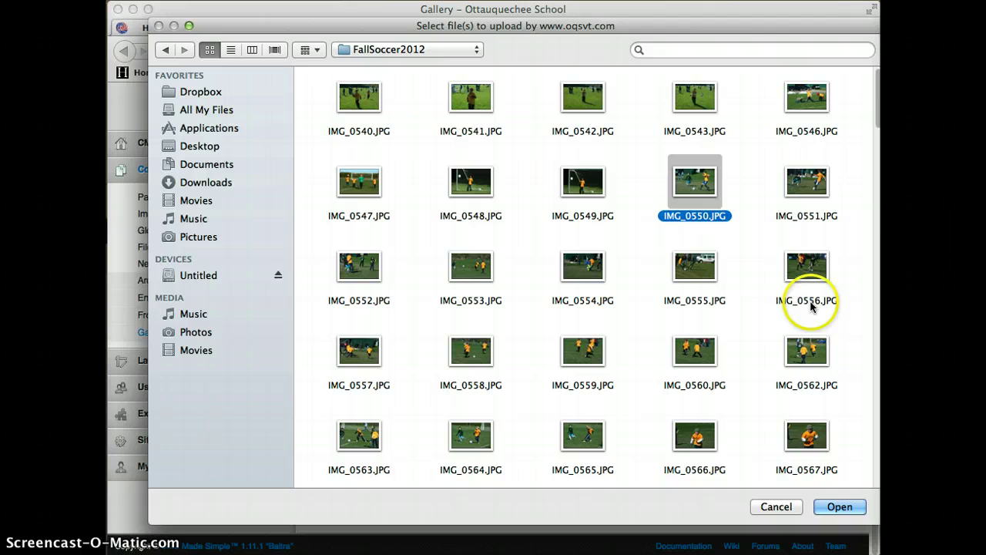
left_click(812, 430, "super")
scroll(733, 370, "down", 10)
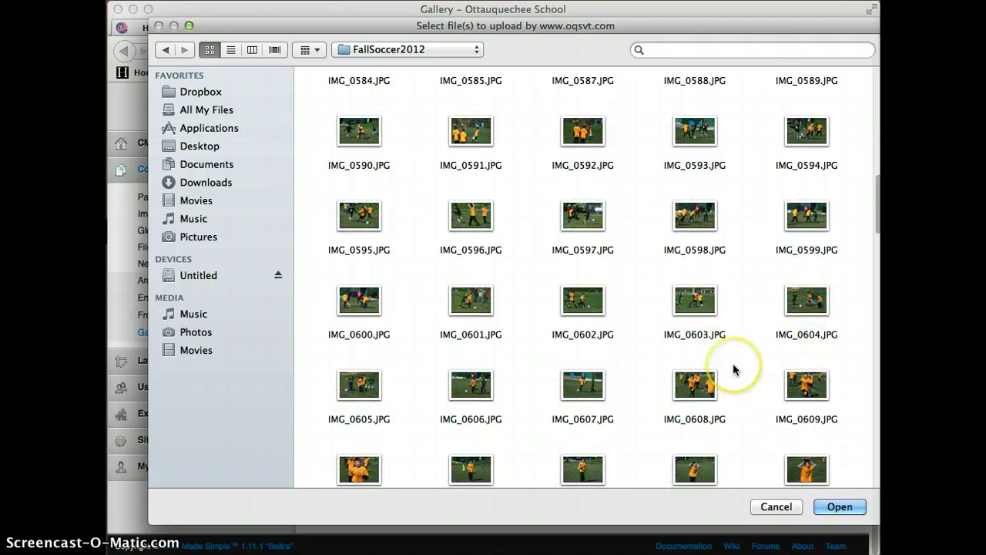
scroll(734, 370, "down", 8)
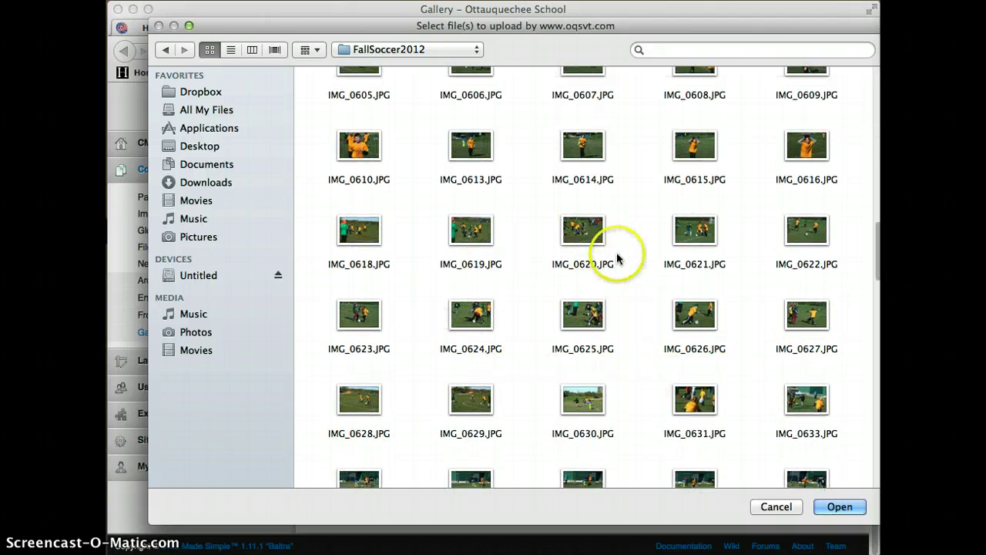
scroll(617, 259, "up", 18)
left_click(811, 440, "super")
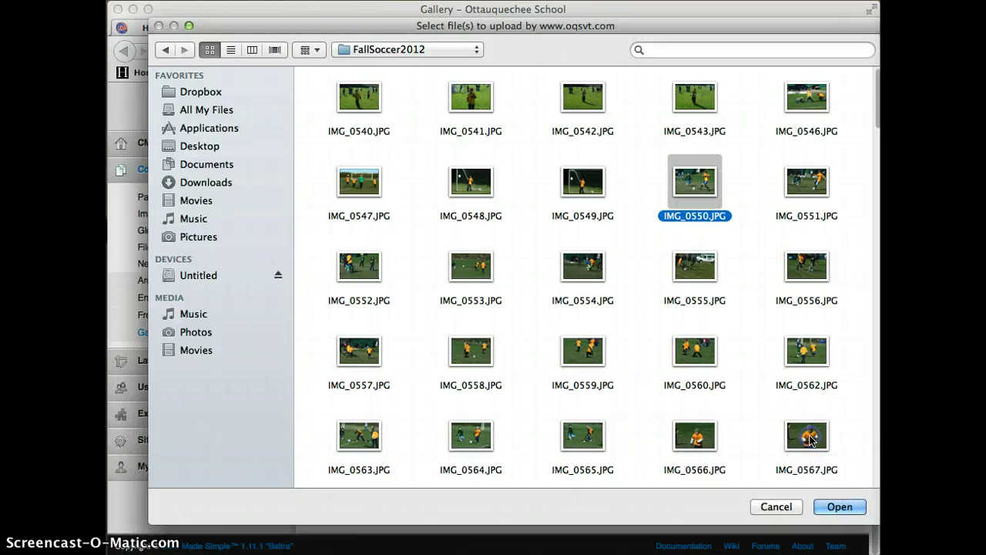
left_click(683, 212)
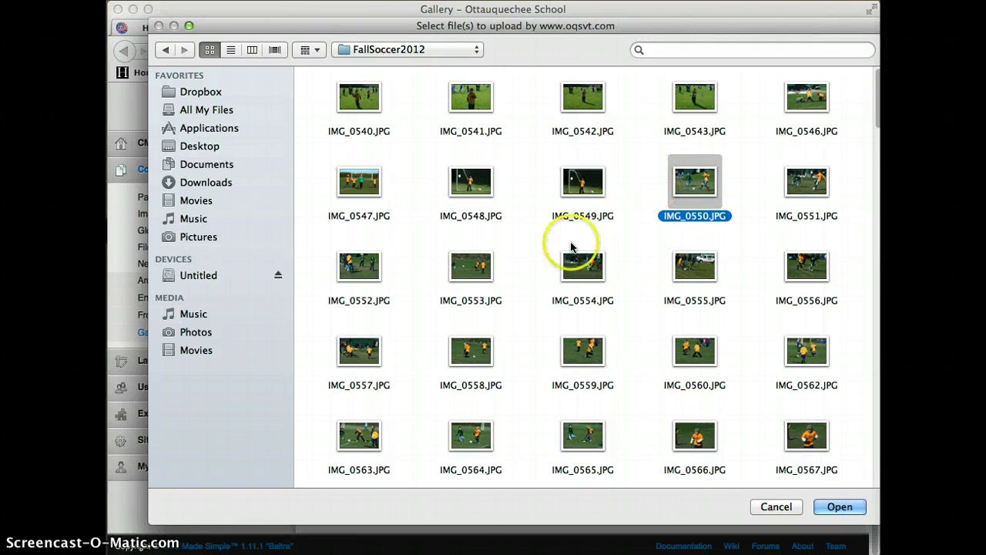
Add IMG_0731.JPG, IMG_0732.JPG and IMG_0728.JPG to the photo selection and upload it to the soccer subgallery
scroll(581, 328, "down", 20)
scroll(582, 327, "down", 20)
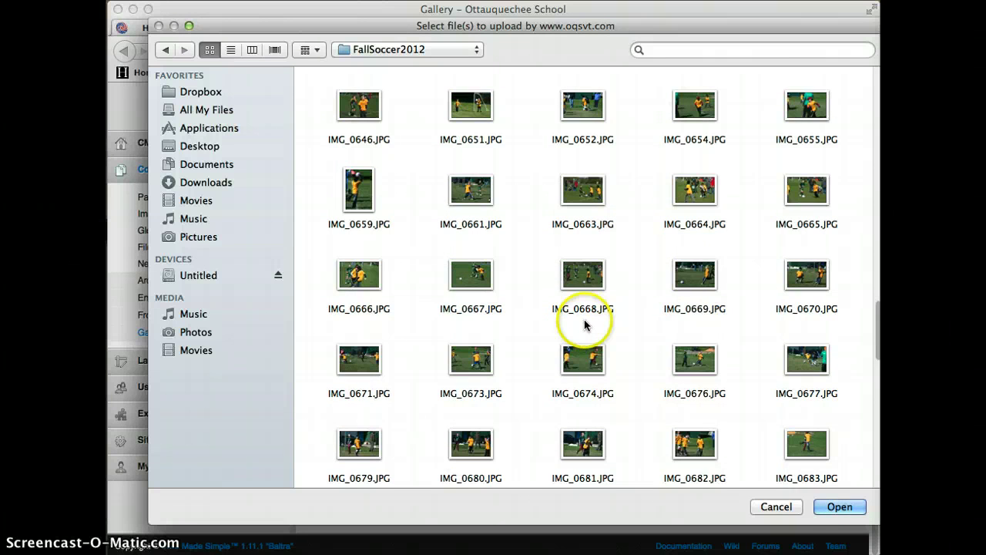
scroll(586, 322, "down", 5)
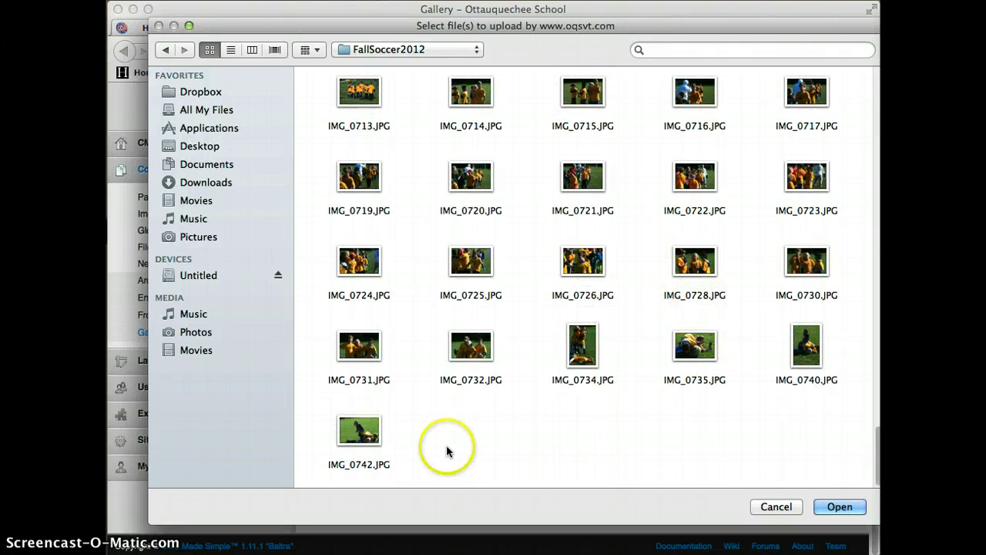
scroll(407, 360, "up", 1)
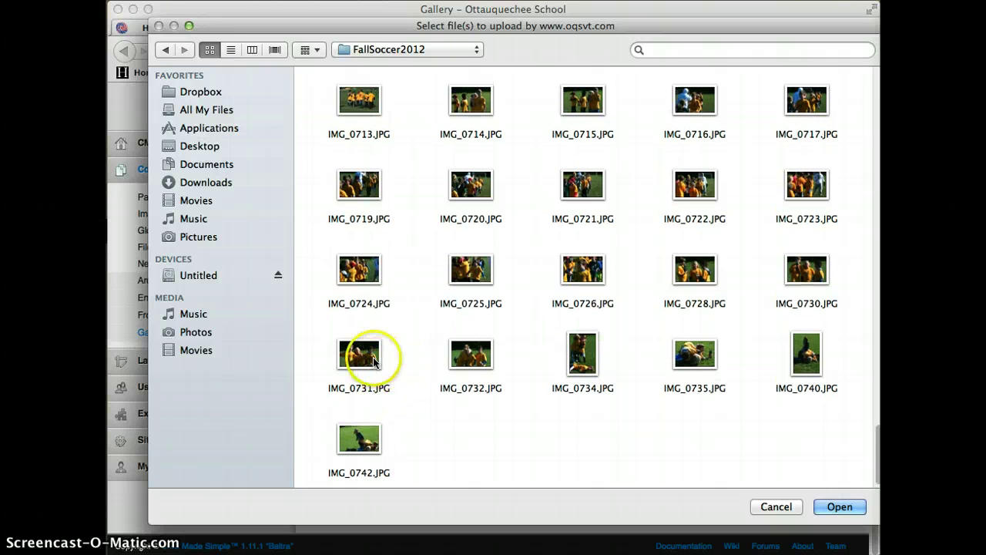
left_click(371, 352)
left_click(478, 356, "shift")
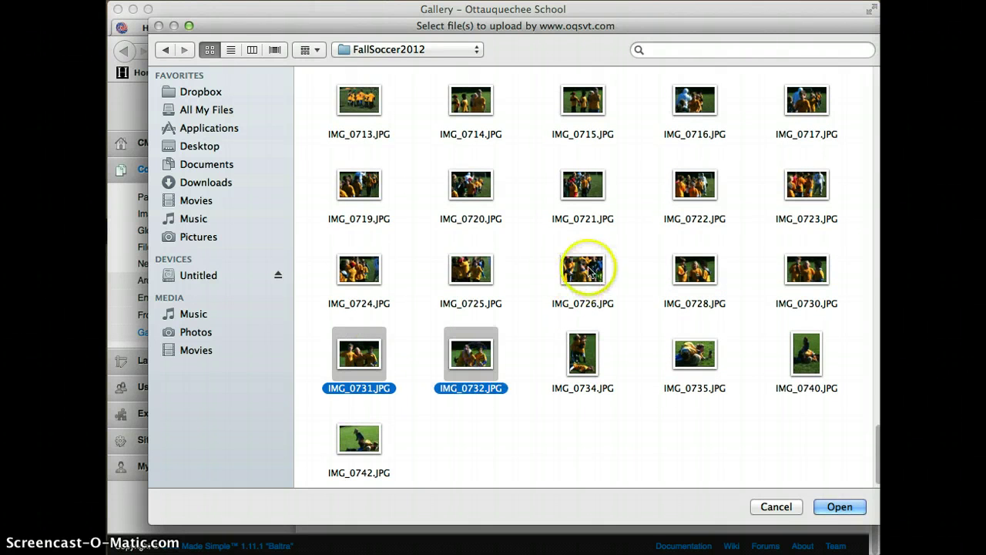
left_click(694, 269, "super")
left_click(830, 508)
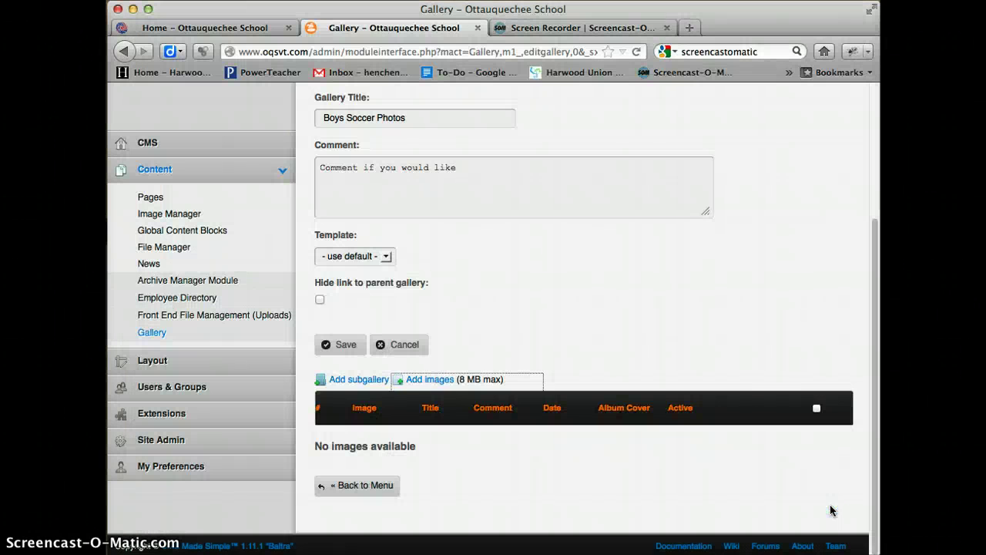
scroll(462, 385, "down", 2)
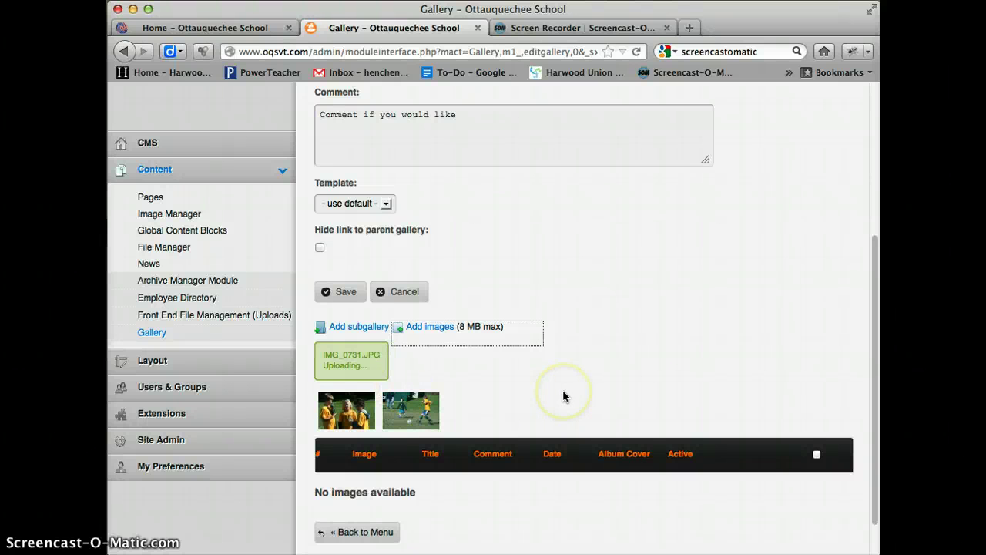
scroll(625, 379, "down", 2)
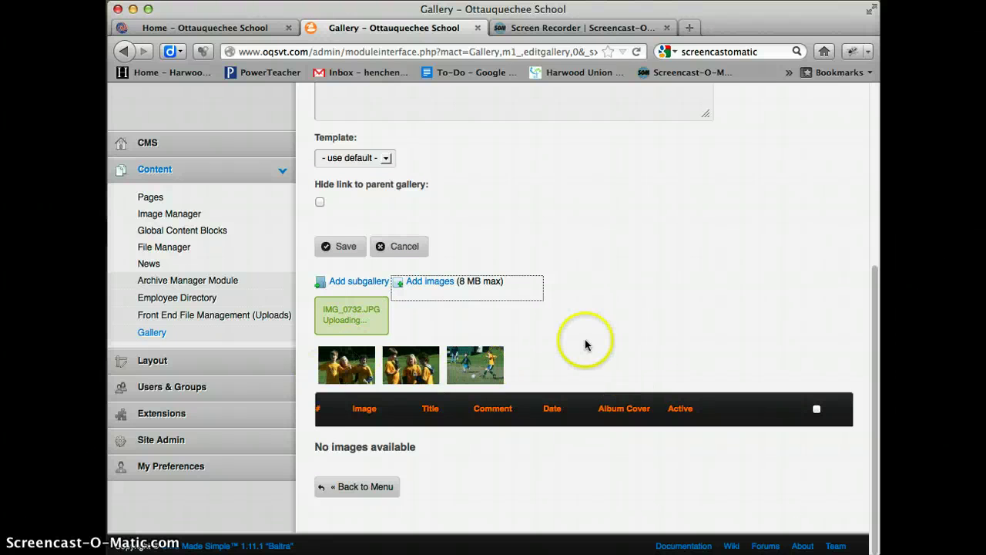
Return to the gallery list, expand Images 2012-2013 and copy the soccer subgallery's display tag
scroll(586, 344, "up", 5)
scroll(585, 344, "up", 3)
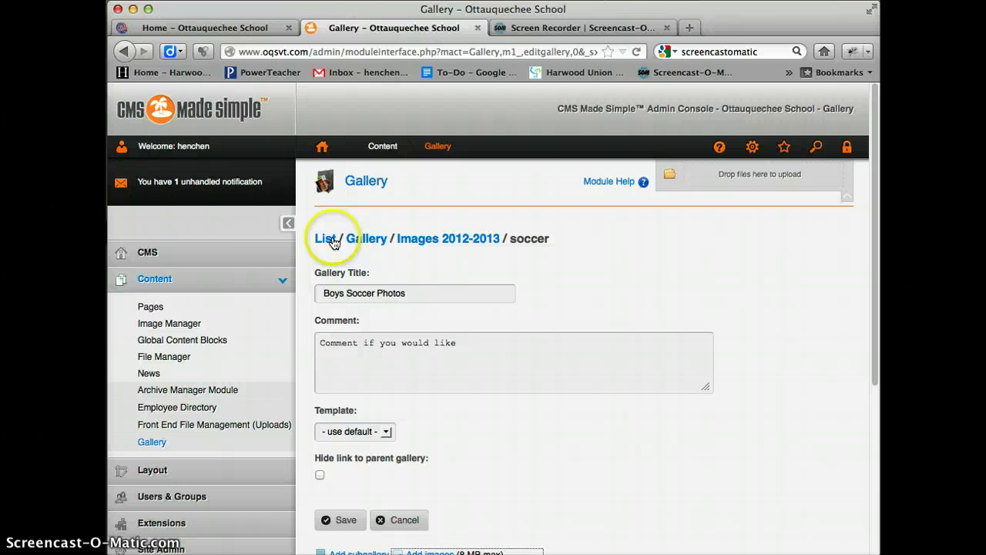
left_click(359, 179)
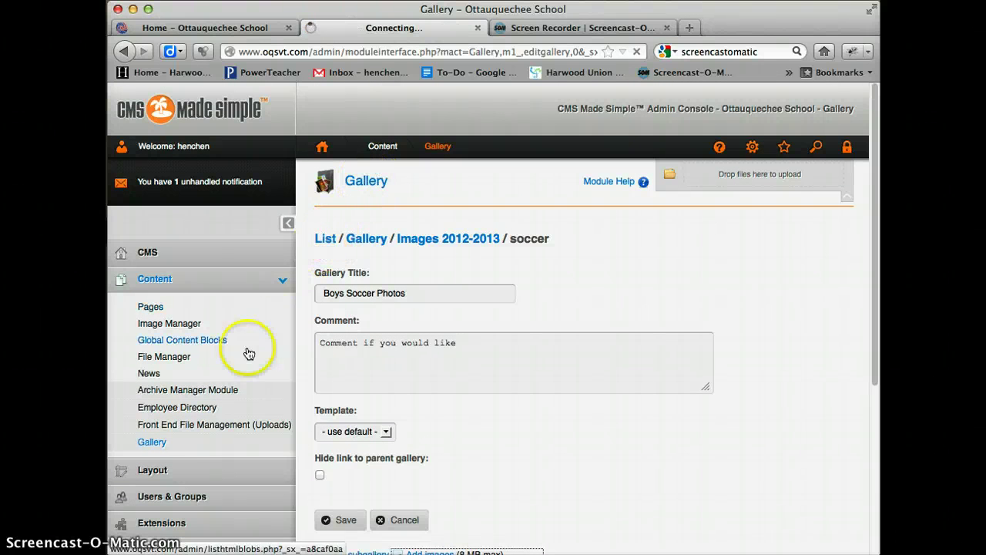
left_click(324, 240)
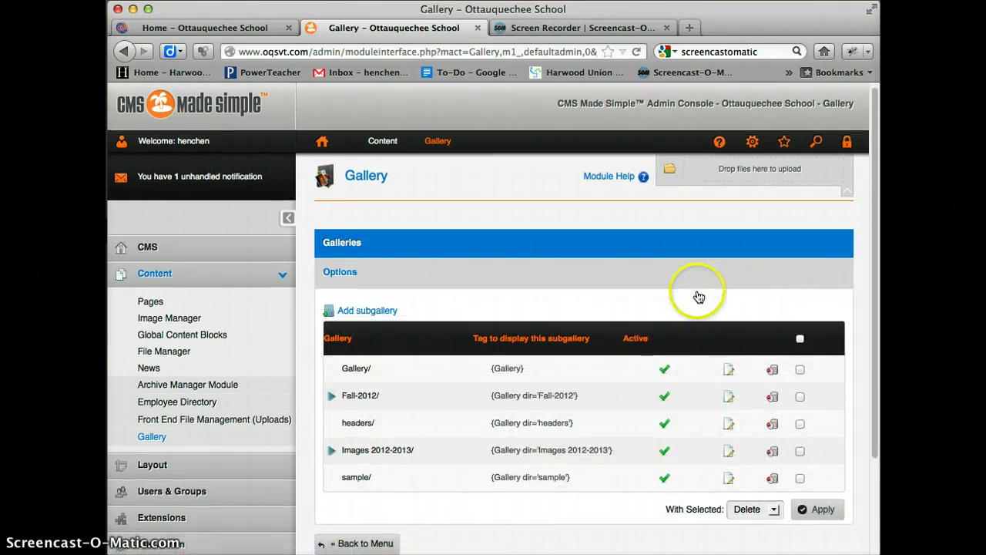
scroll(699, 297, "down", 3)
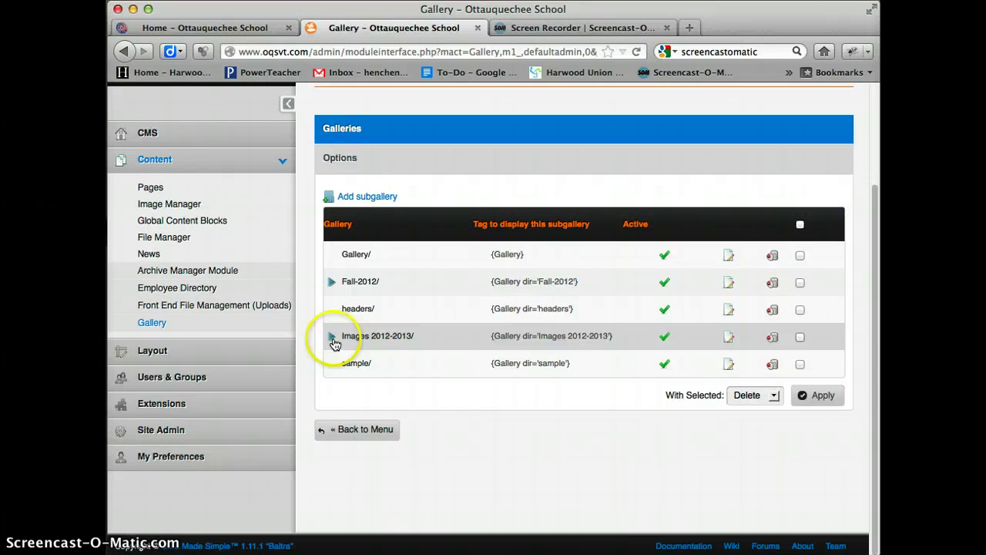
left_click(333, 340)
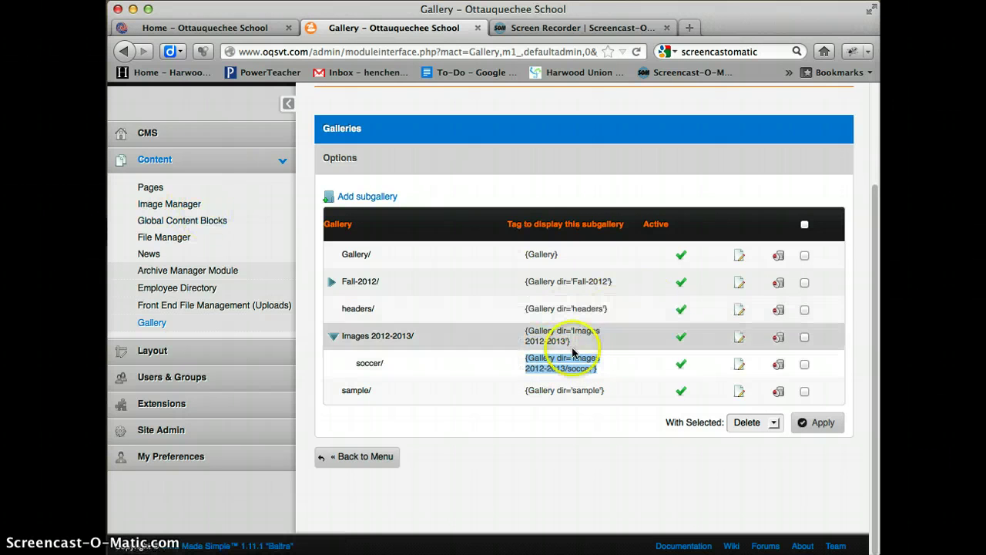
Open the Photo Gallery page under Home for editing and replace its content with {Gallery dir='Images 2012-2013/soccer'}
left_click(154, 189)
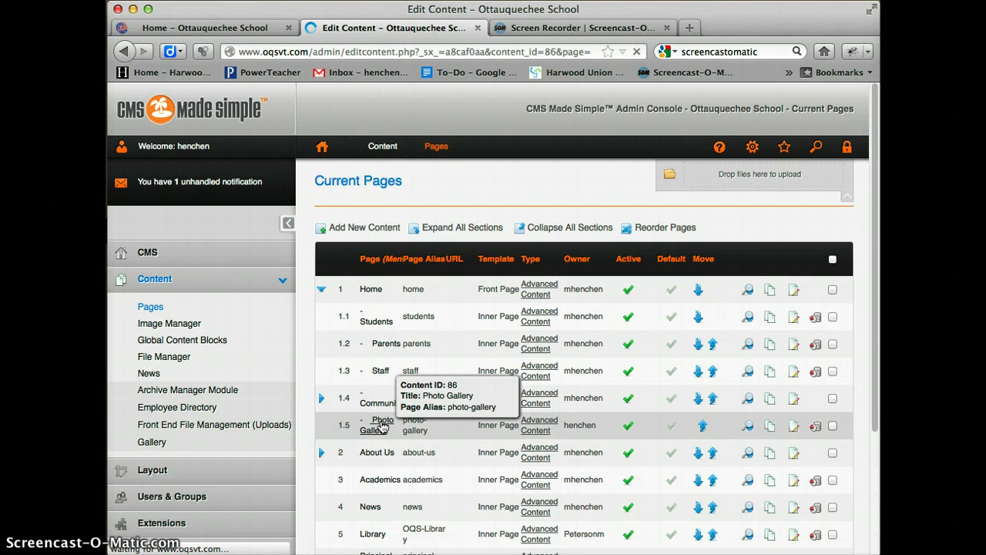
scroll(579, 406, "down", 10)
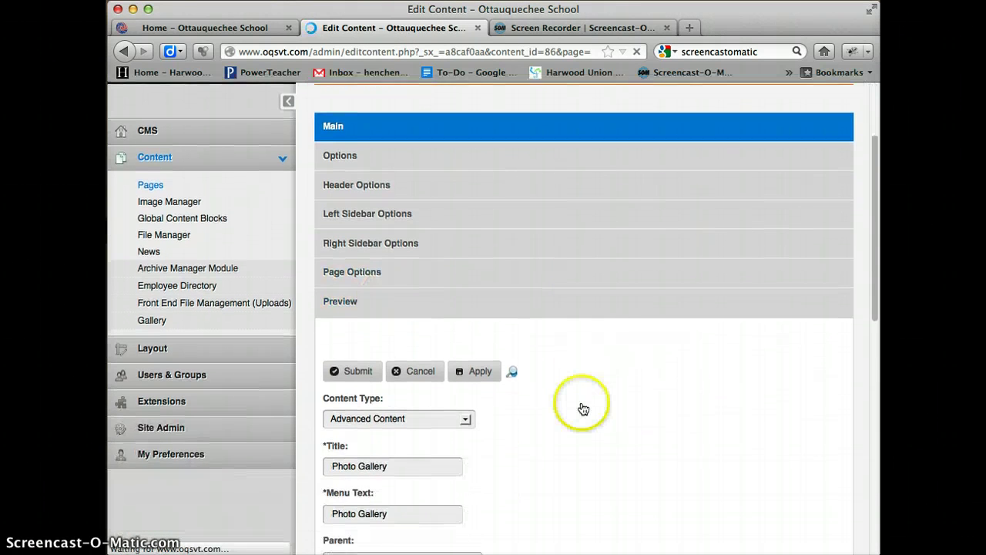
scroll(579, 402, "down", 2)
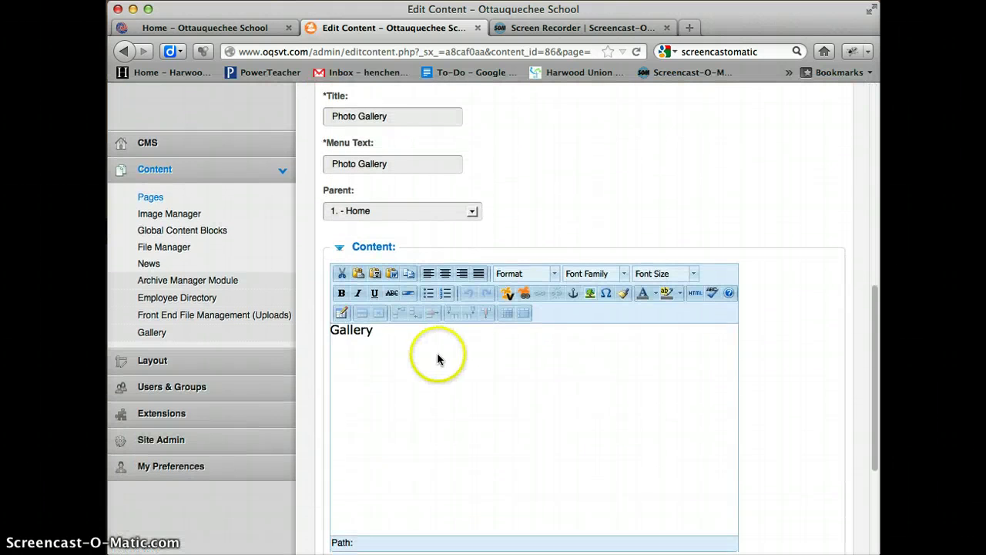
key("super+a")
key("BackSpace")
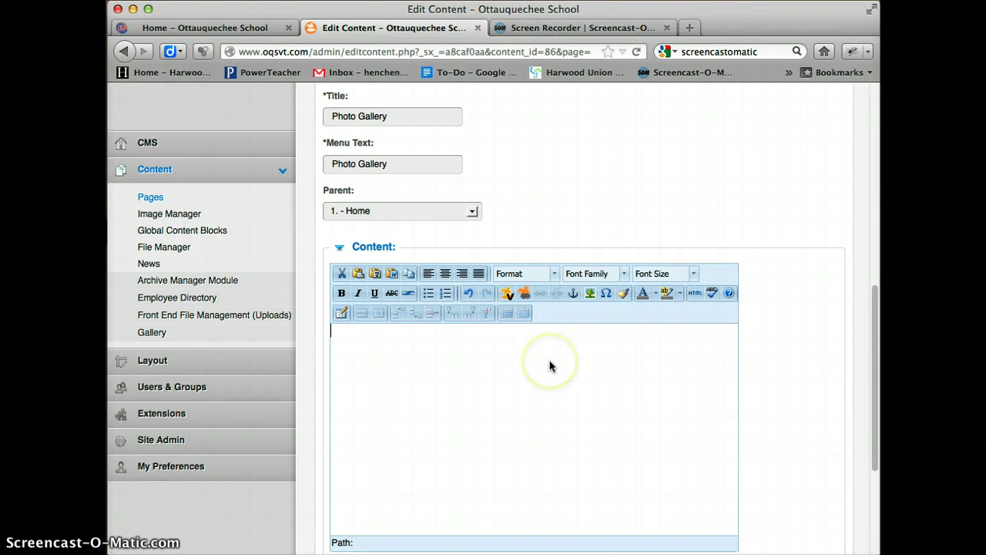
type("{Gallery dir='Images 2012-2013/soccer'}")
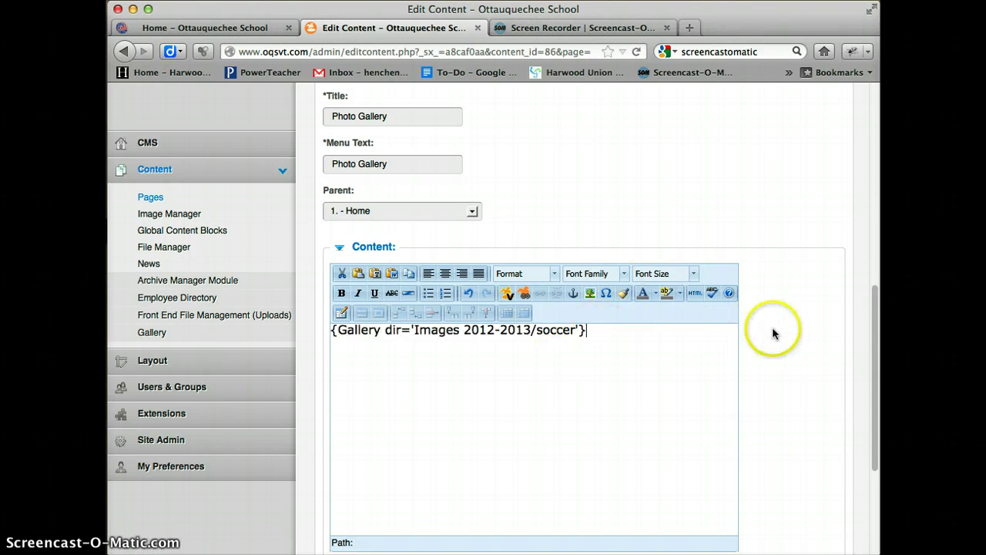
Apply the content change to the Photo Gallery page while keeping it open for editing
scroll(774, 334, "down", 3)
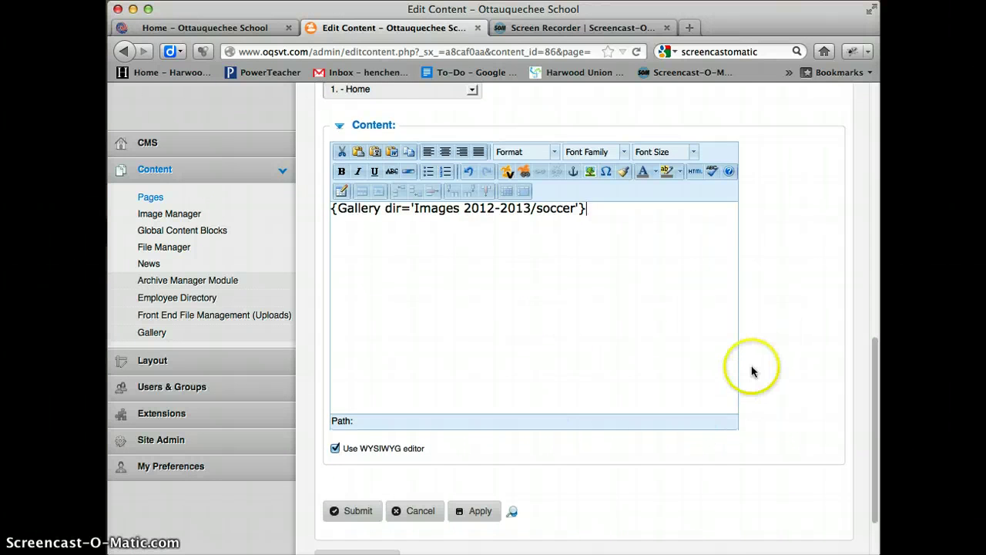
scroll(751, 369, "down", 1)
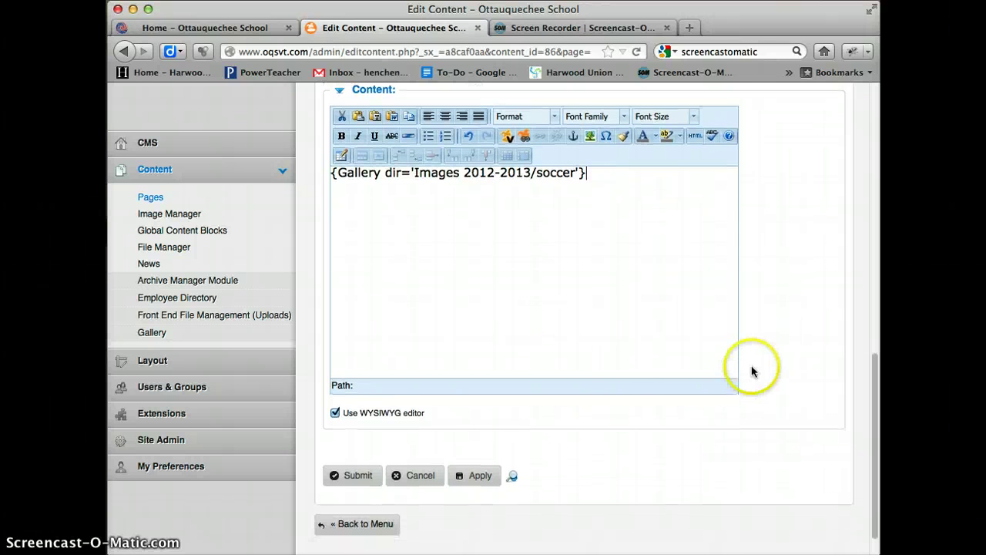
left_click(472, 481)
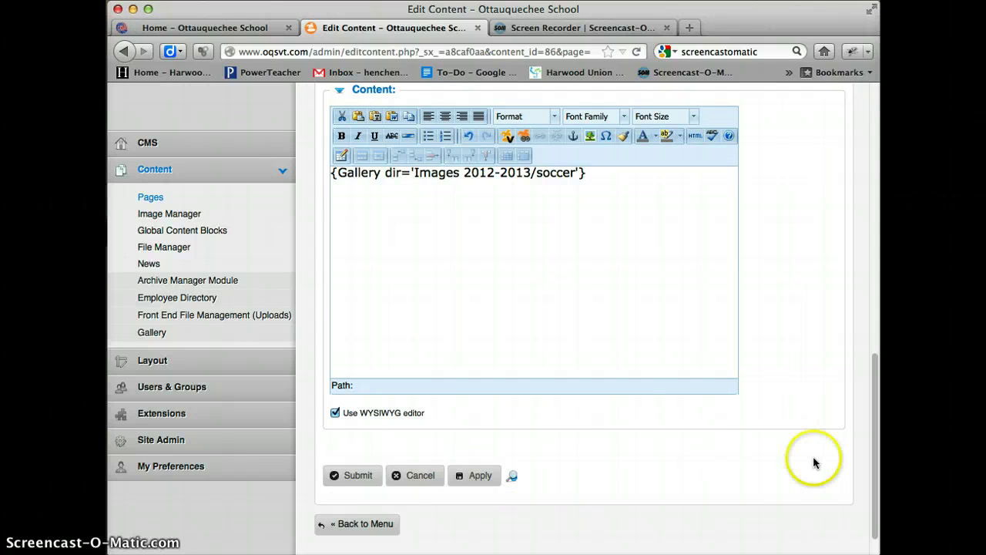
scroll(815, 460, "up", 5)
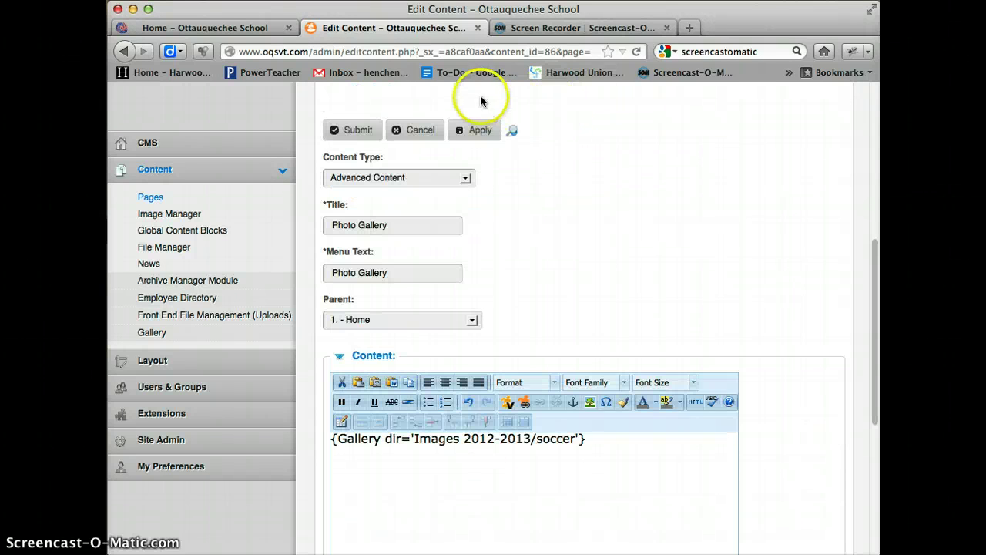
left_click(478, 133)
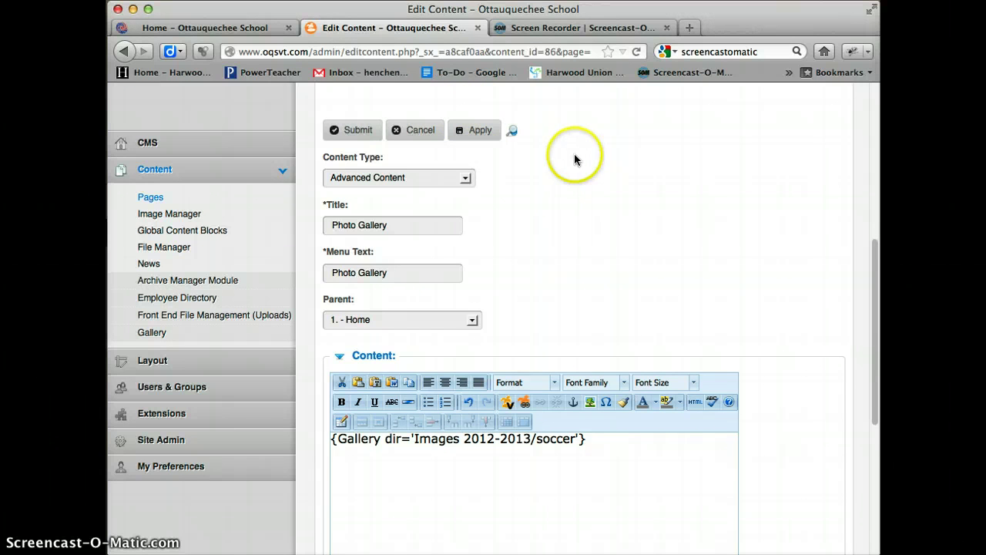
scroll(574, 159, "up", 10)
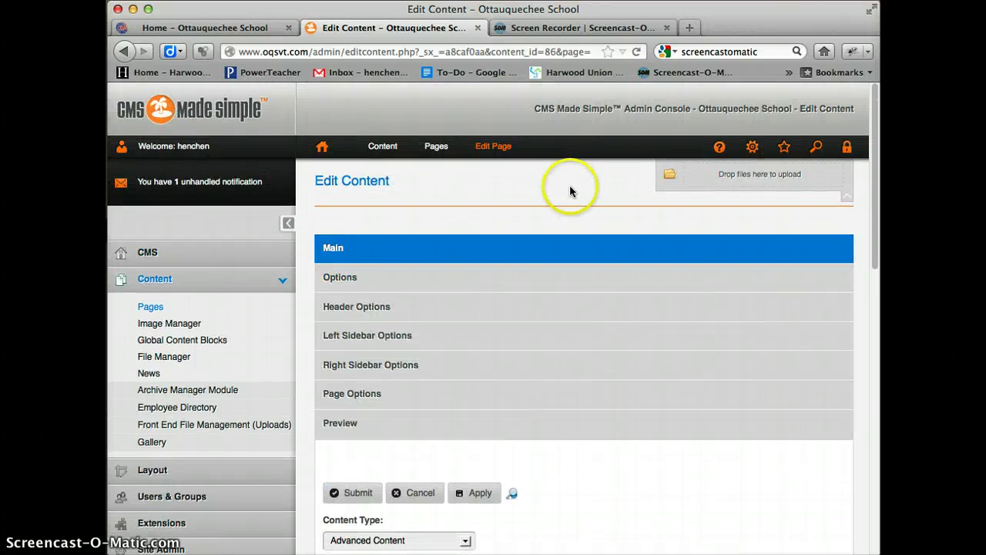
scroll(540, 255, "down", 3)
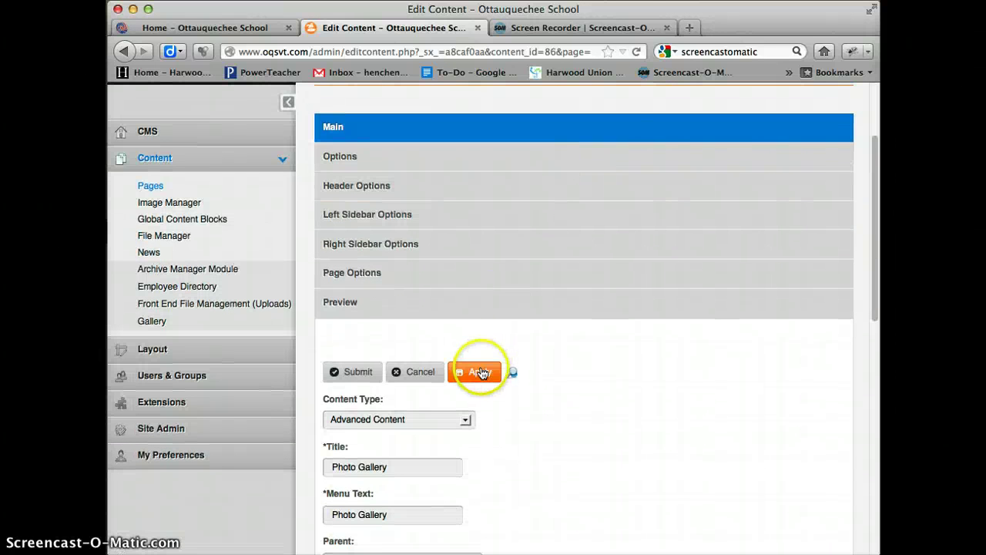
left_click(483, 373)
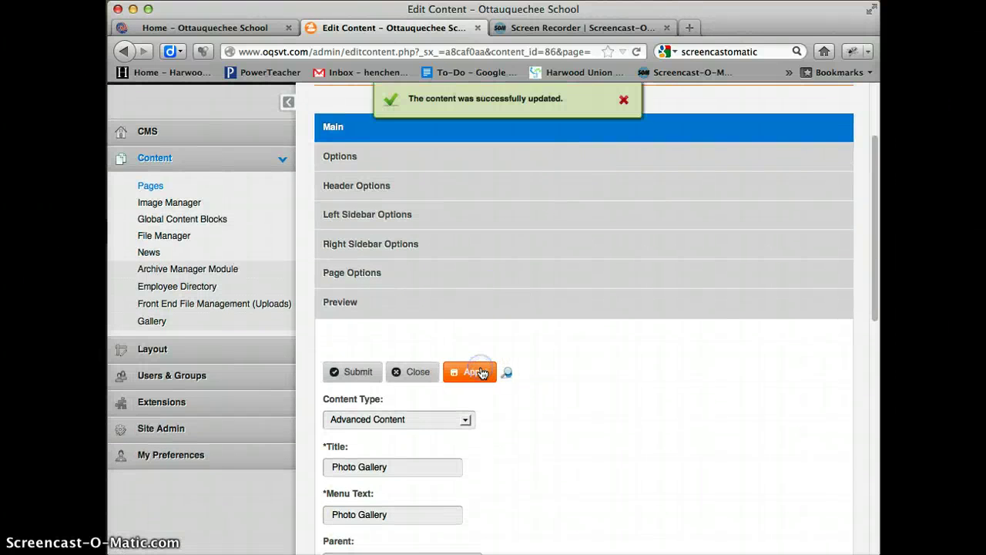
Reload the public school home page and open the Photo Gallery page under Home to check the soccer photos
left_click(254, 28)
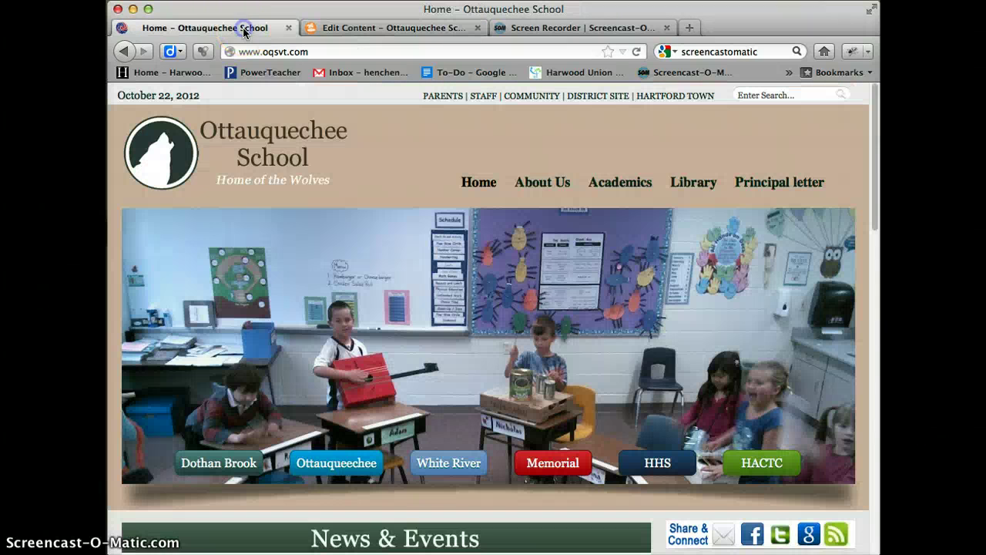
left_click(637, 52)
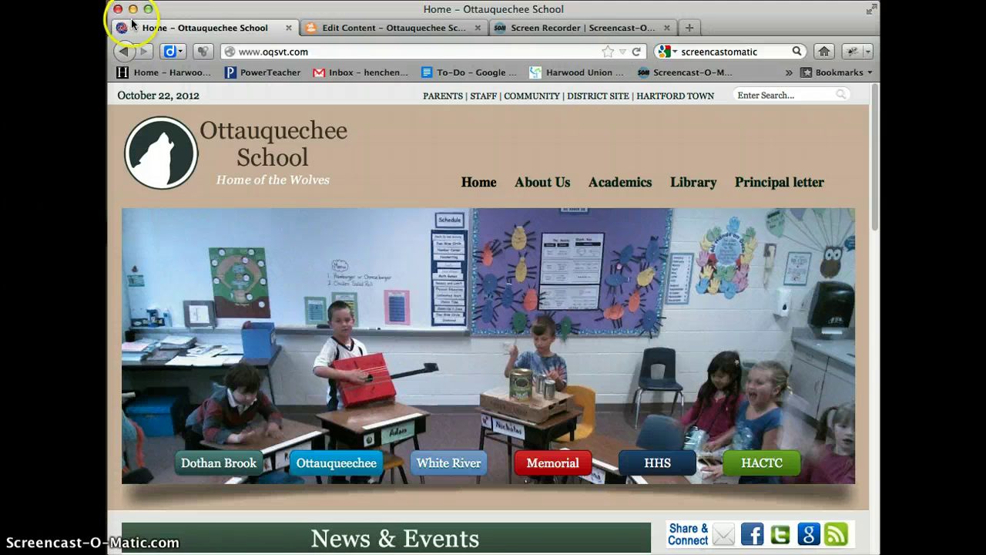
mouse_move(479, 192)
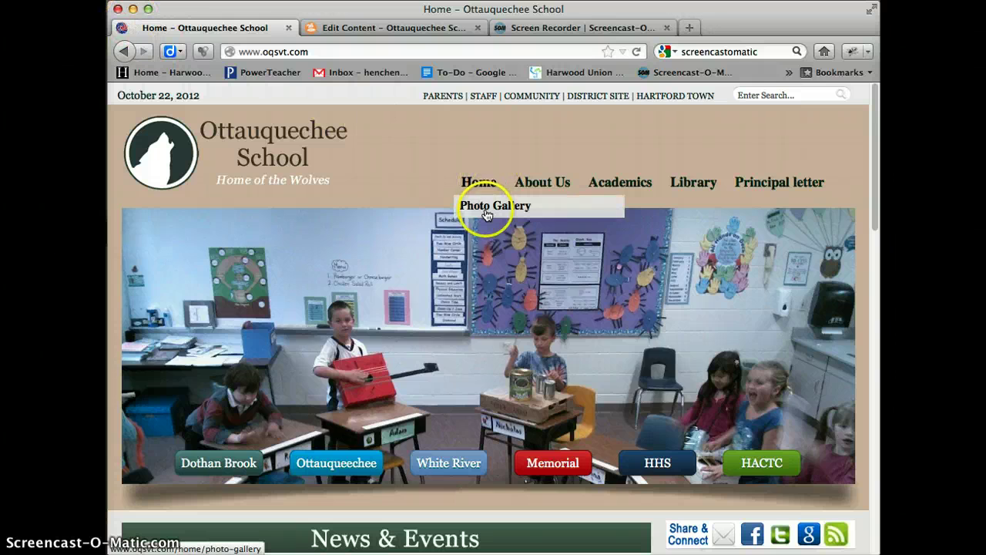
left_click(486, 209)
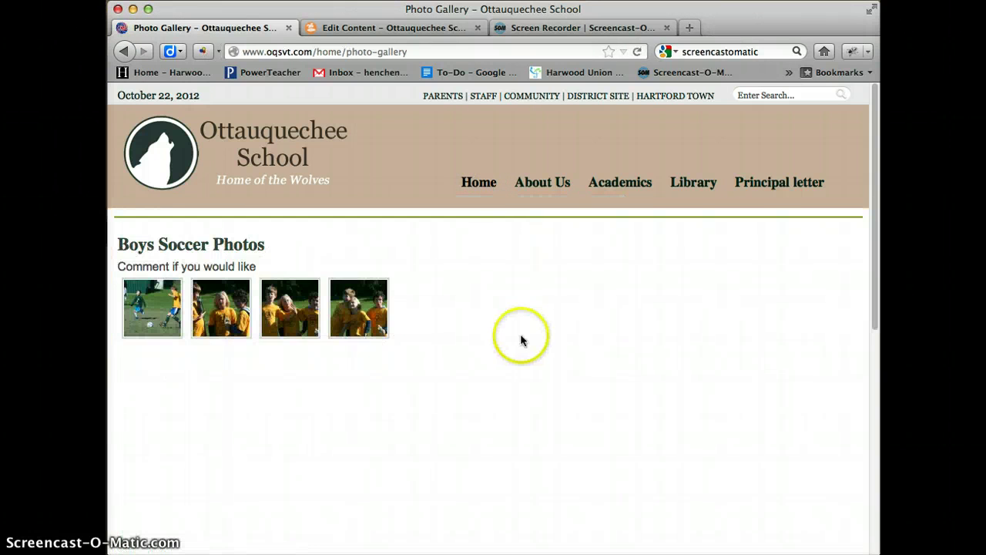
scroll(521, 339, "down", 1)
scroll(521, 339, "down", 1)
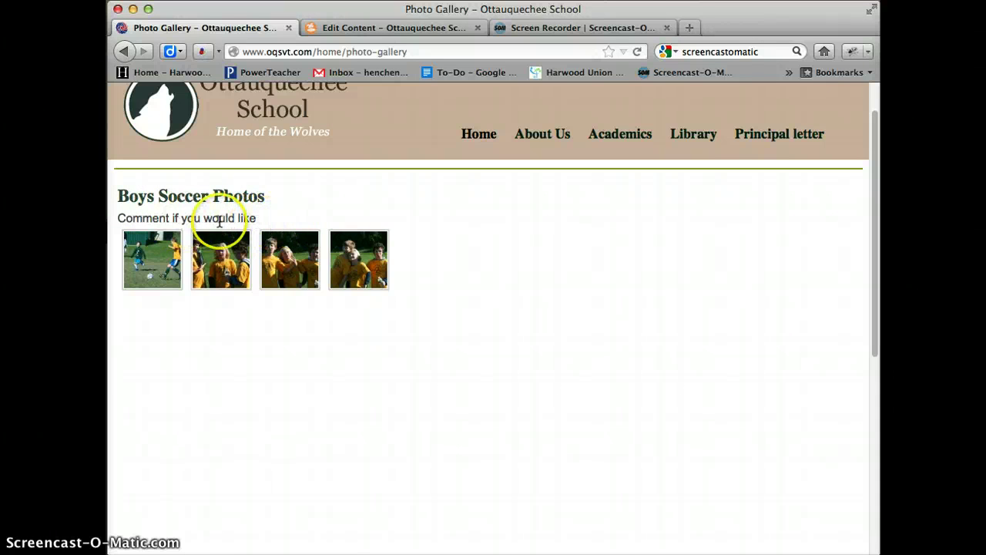
Enlarge the first soccer photo, advance through the slideshow, pause and resume it, and close the viewer
left_click(163, 263)
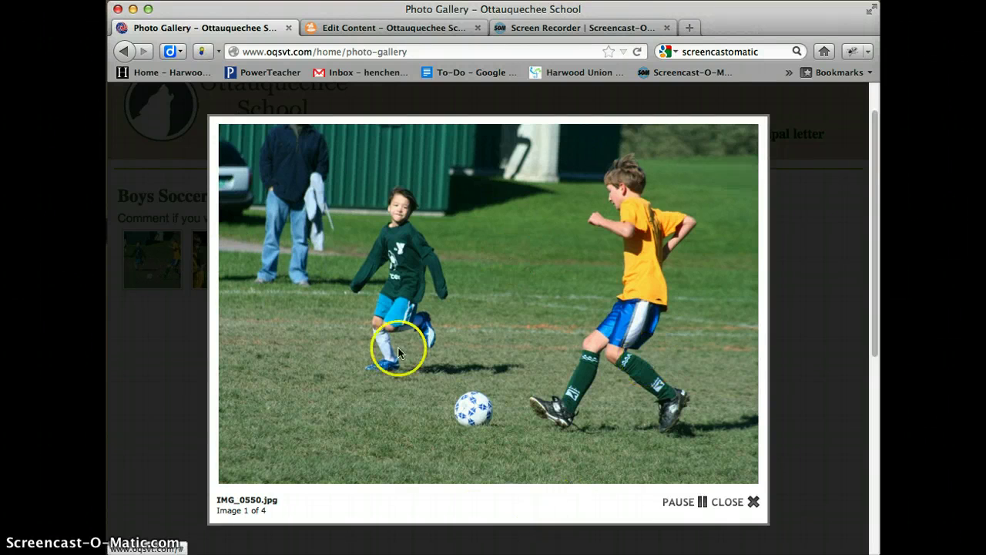
mouse_move(753, 319)
left_click(751, 200)
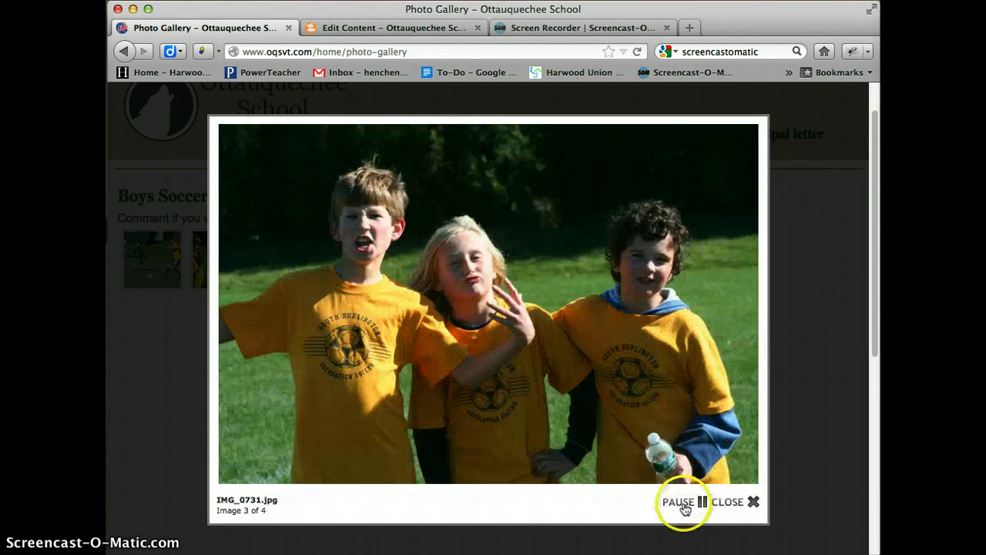
left_click(684, 503)
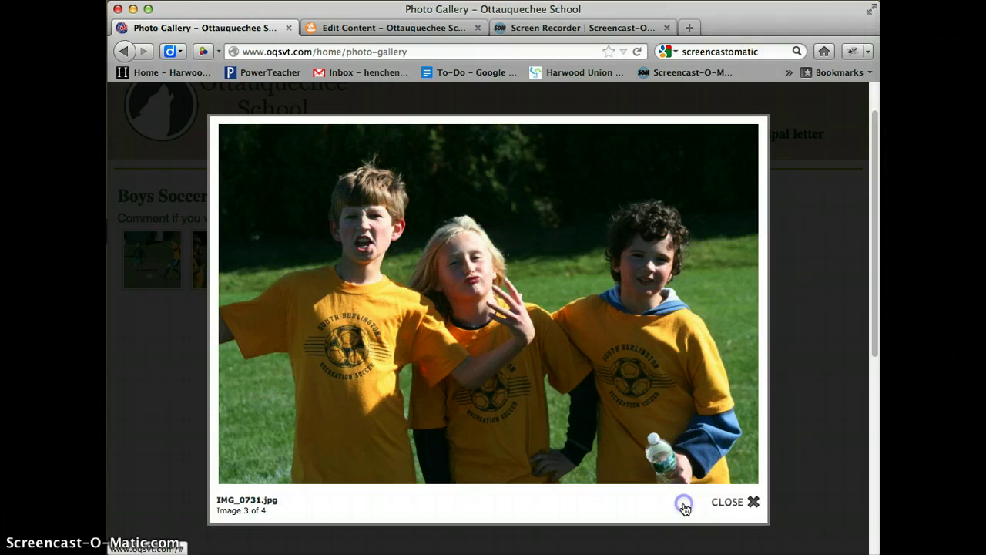
left_click(682, 503)
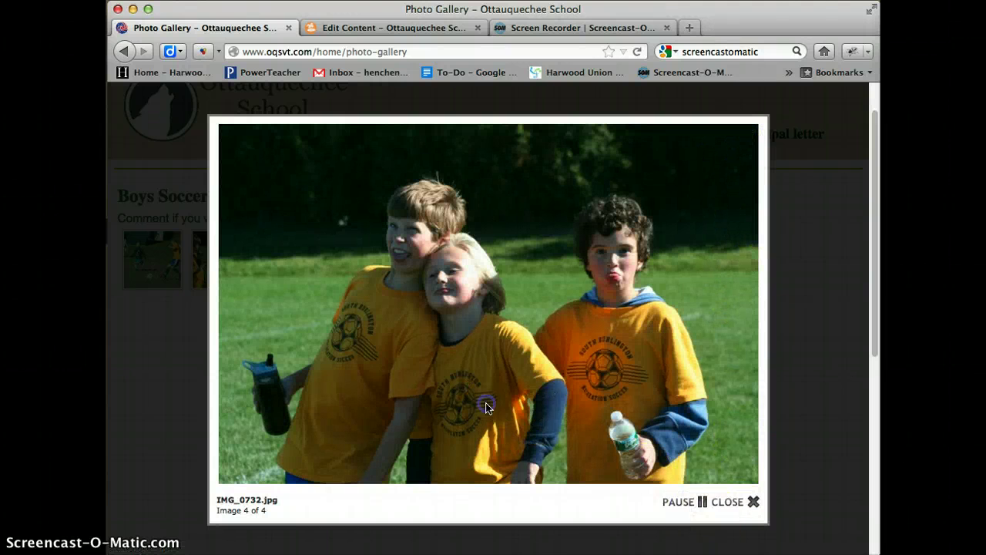
left_click(232, 185)
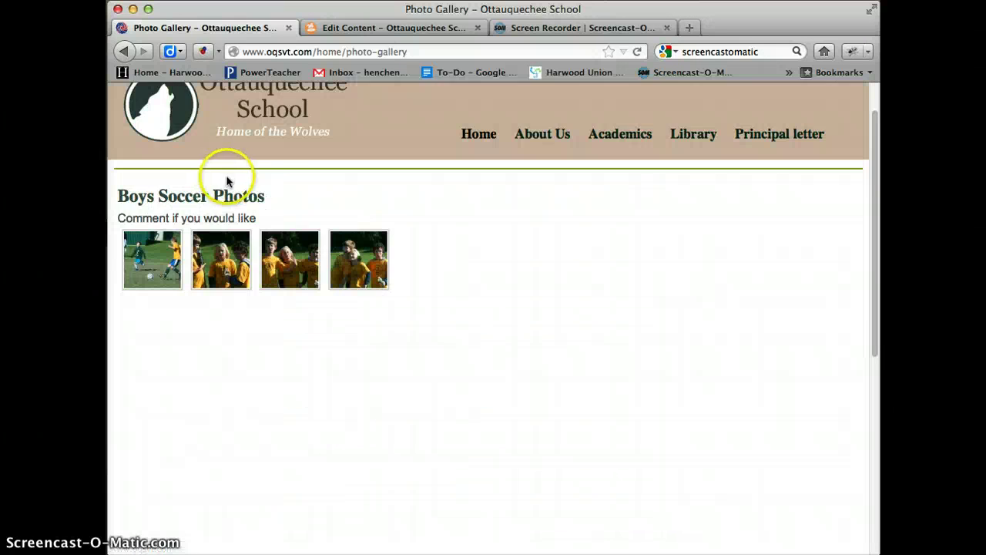
Step through the enlarged soccer photos again from the first one, close the viewer and check the third thumbnail's context options
left_click(145, 273)
left_click(733, 176)
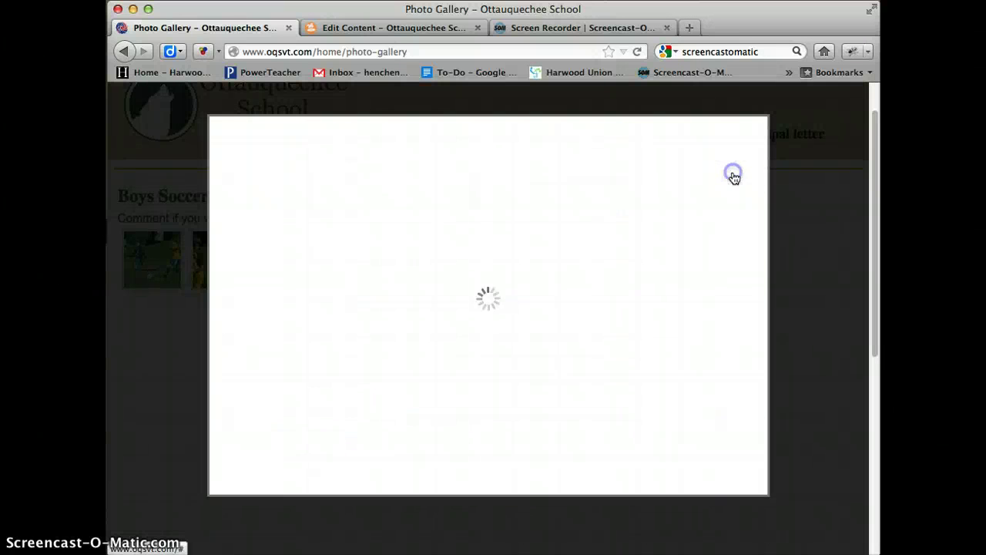
left_click(734, 178)
right_click(657, 217)
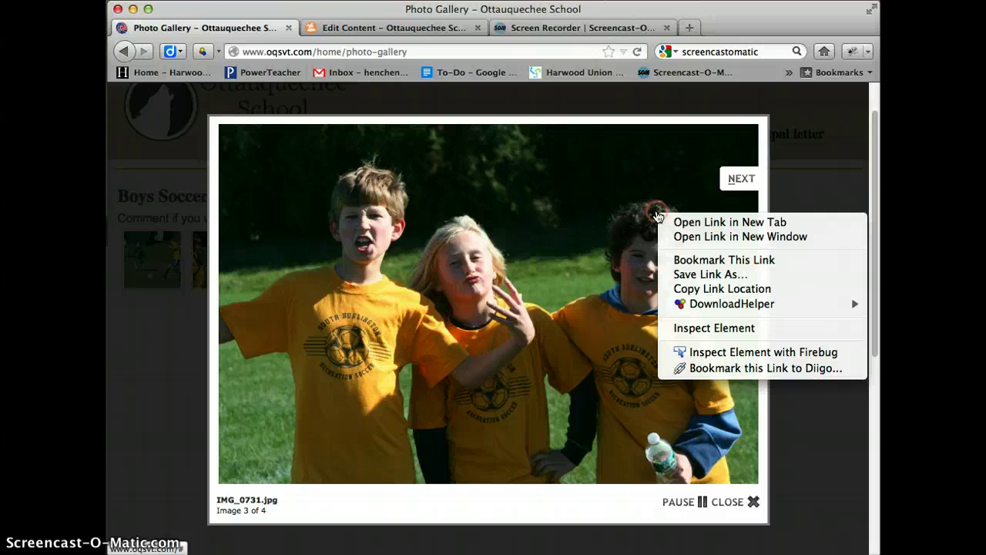
left_click(814, 158)
left_click(719, 249)
right_click(555, 373)
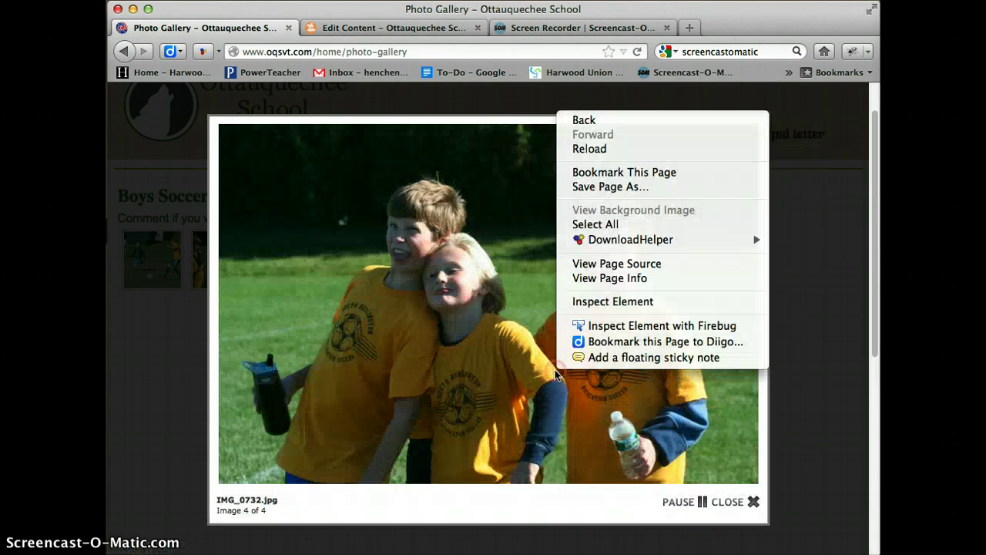
left_click(741, 500)
left_click(744, 505)
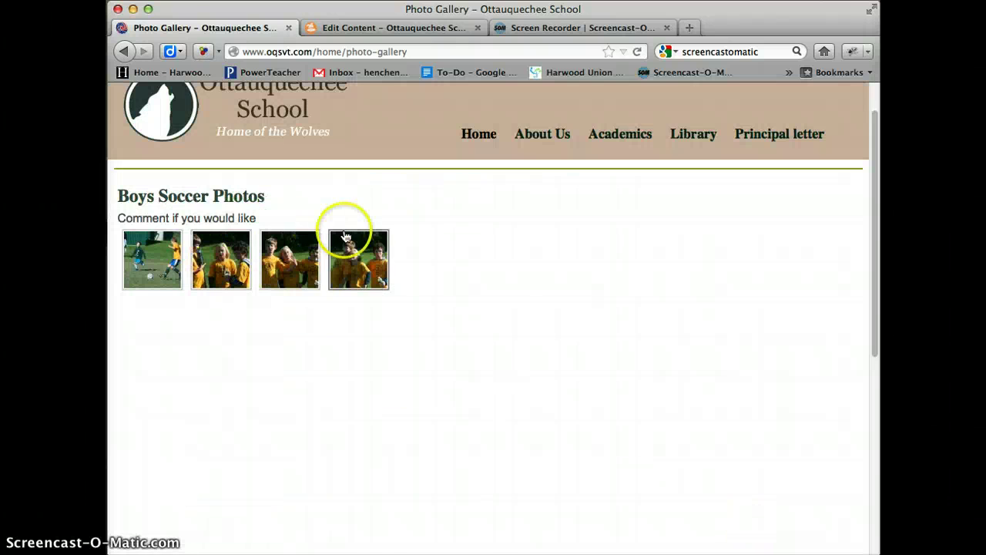
right_click(300, 263)
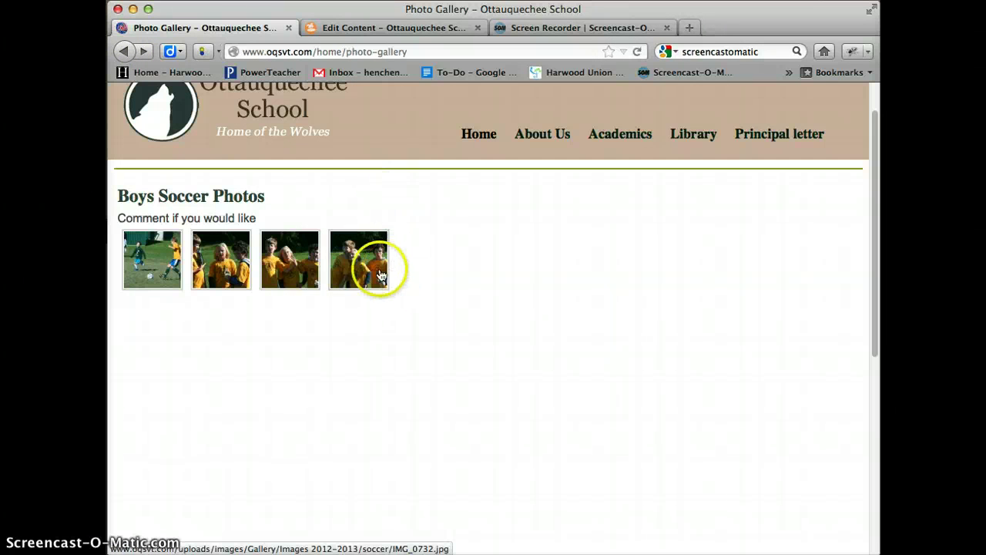
Return to the Photo Gallery page's content editor and submit the page to finish editing it
left_click(359, 31)
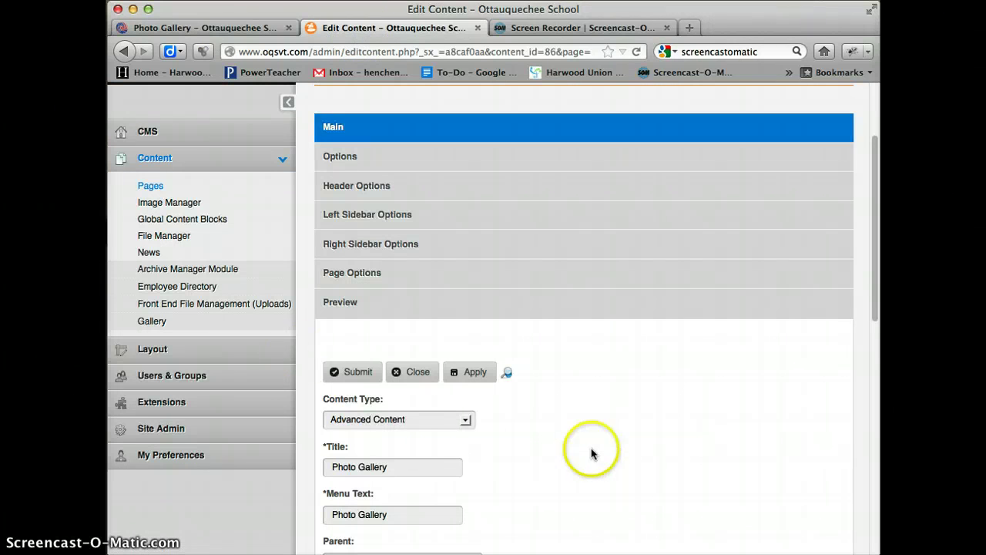
left_click(346, 373)
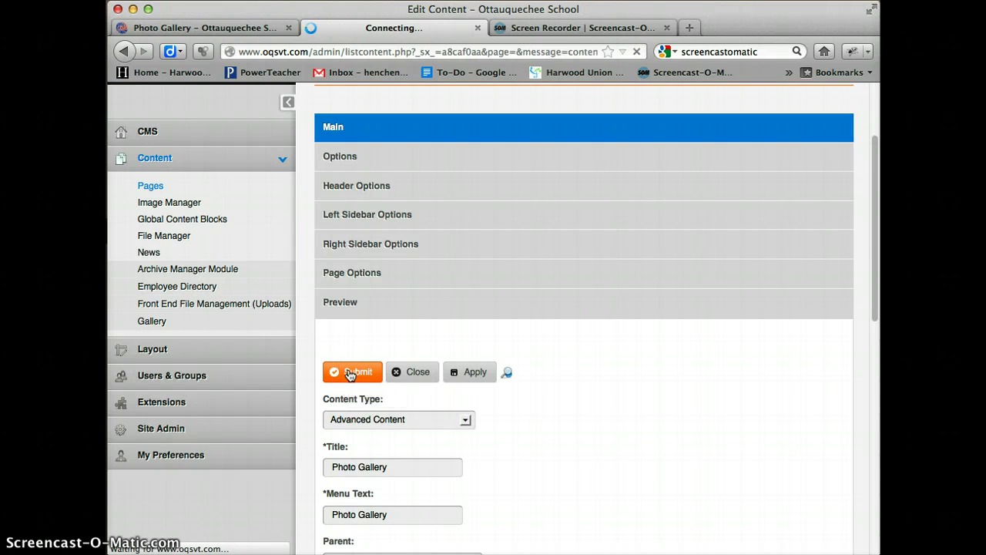
left_click(578, 390)
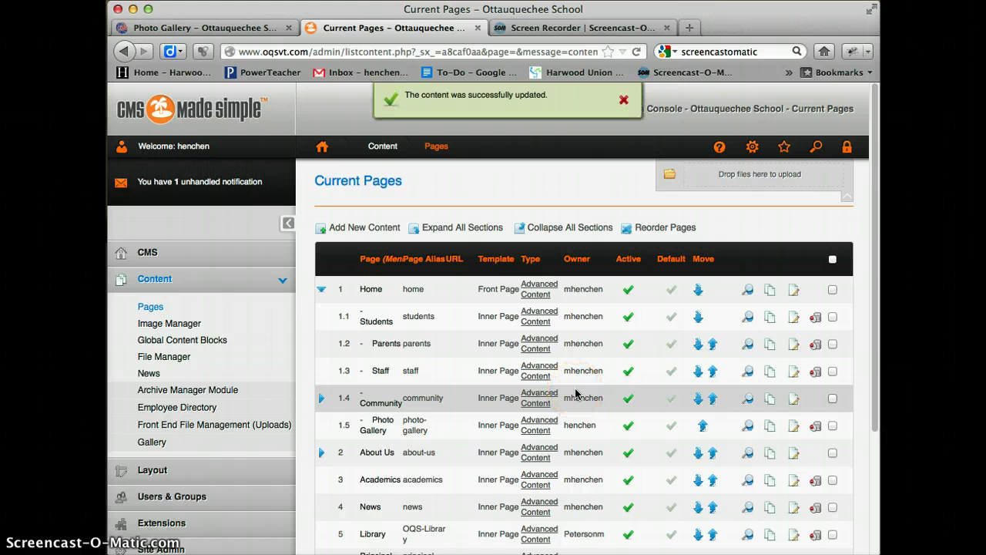
Delete the Photo Gallery page under Home from the page list and confirm the deletion
left_click(816, 426)
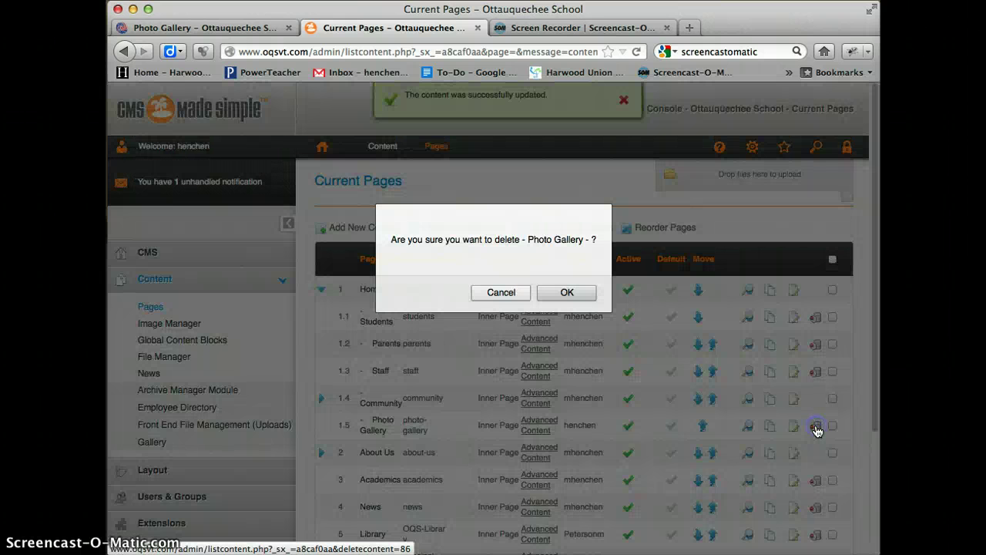
left_click(568, 293)
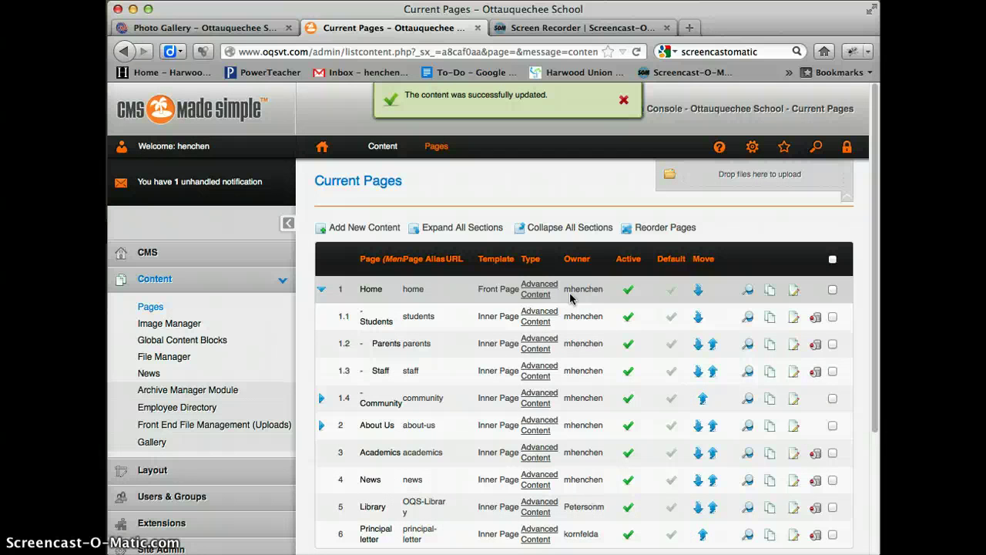
Review the Gallery module's options, including the maximum upload size, resize quality and thumbnail update settings, and save the options
left_click(154, 444)
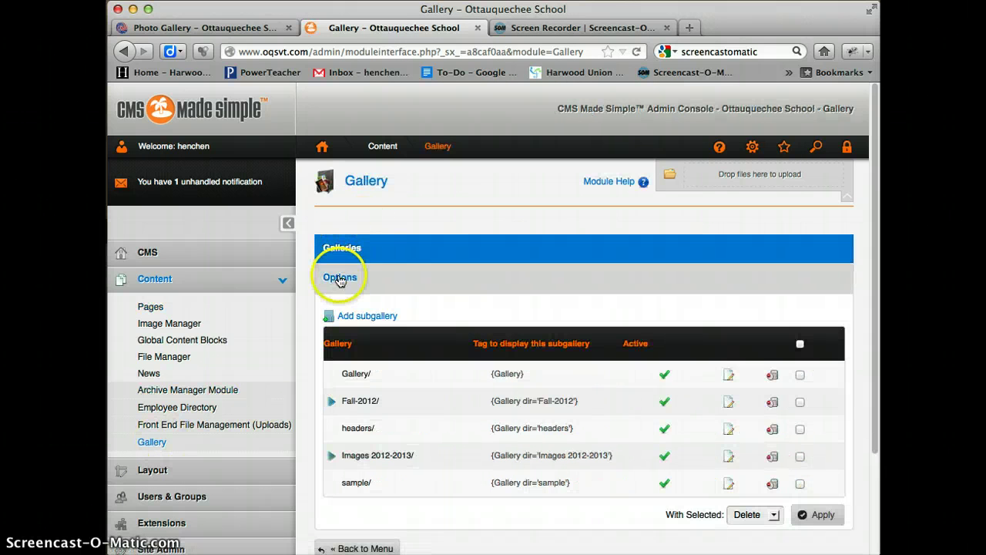
left_click(340, 280)
scroll(462, 352, "down", 4)
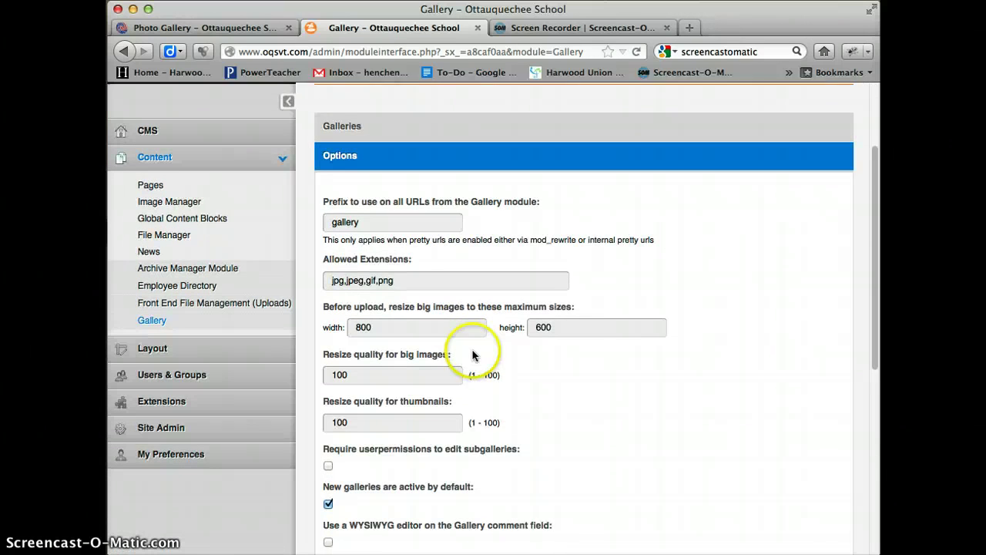
scroll(470, 354, "down", 1)
left_click(386, 303)
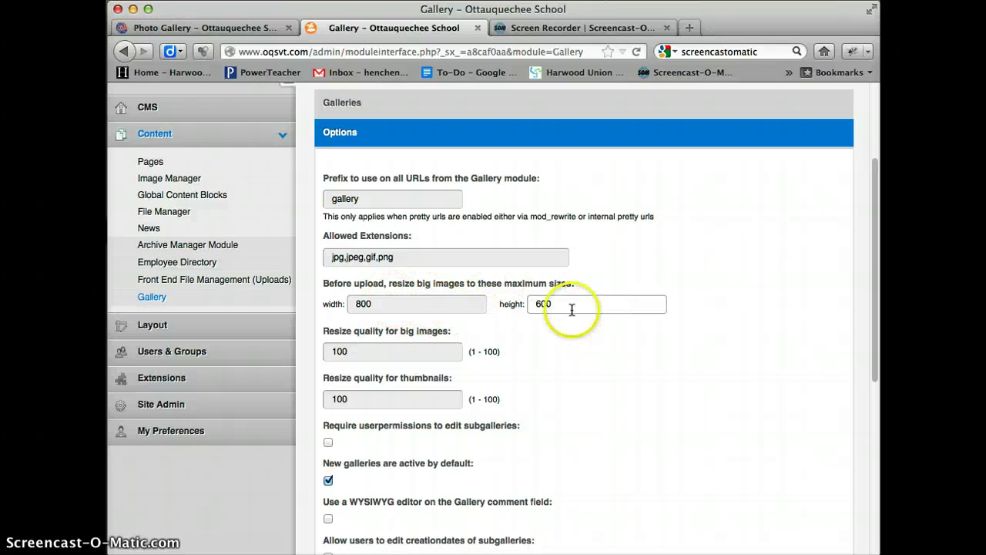
left_click(425, 303)
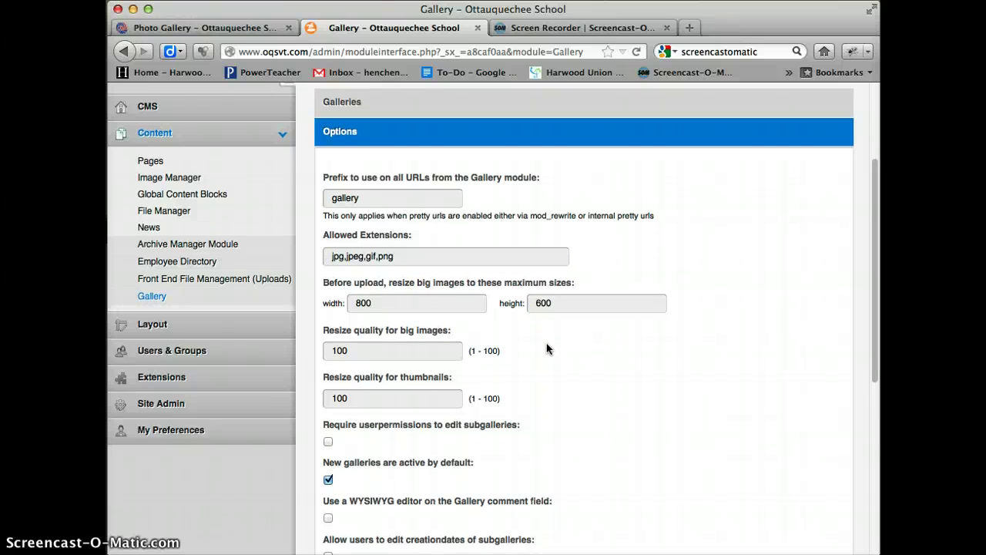
scroll(546, 344, "down", 8)
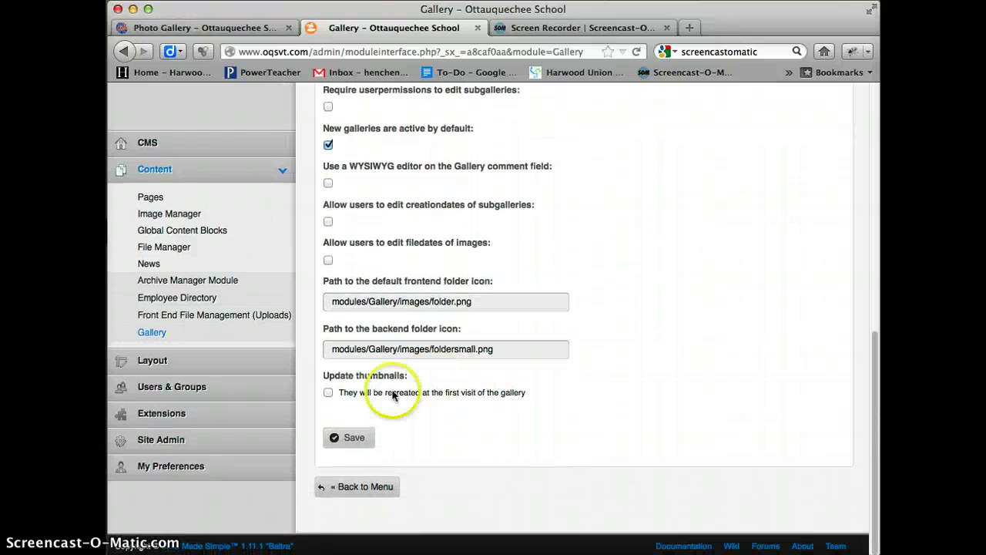
left_click(357, 437)
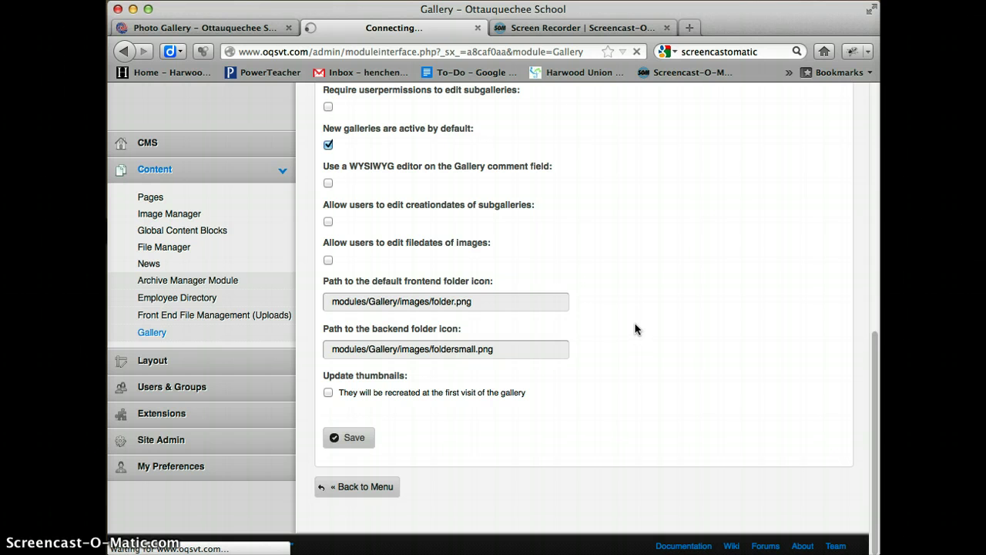
Open the News module and start adding a new article from its article list
scroll(634, 293, "up", 10)
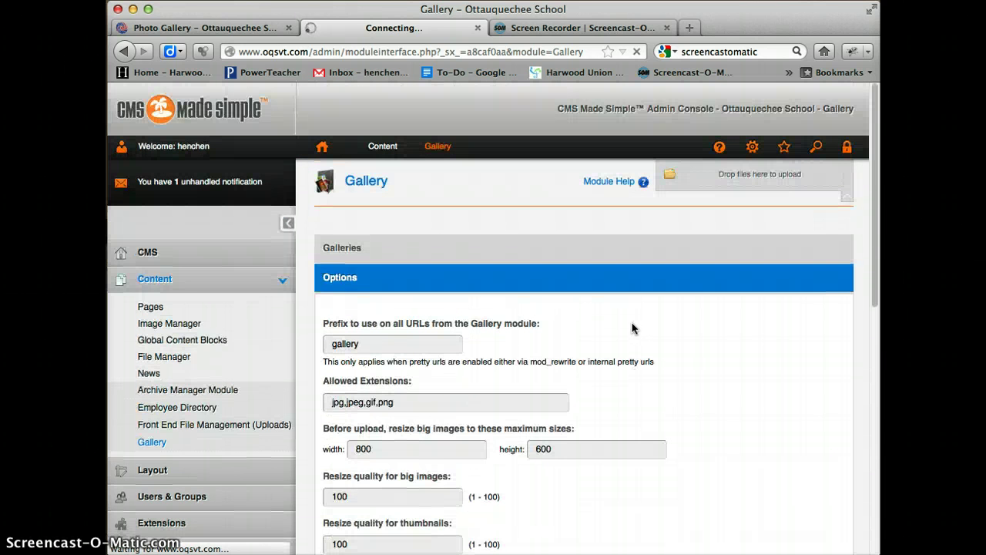
left_click(149, 374)
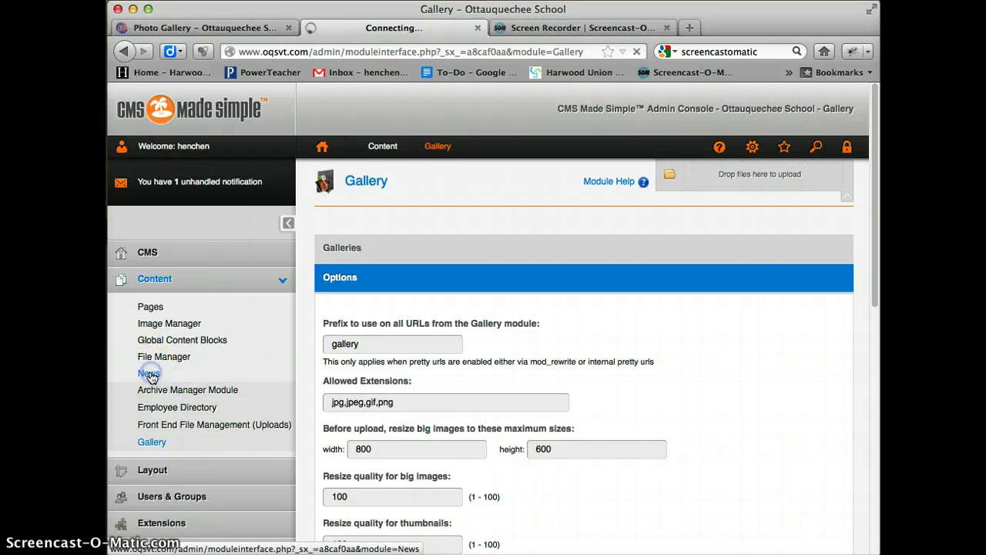
left_click(207, 28)
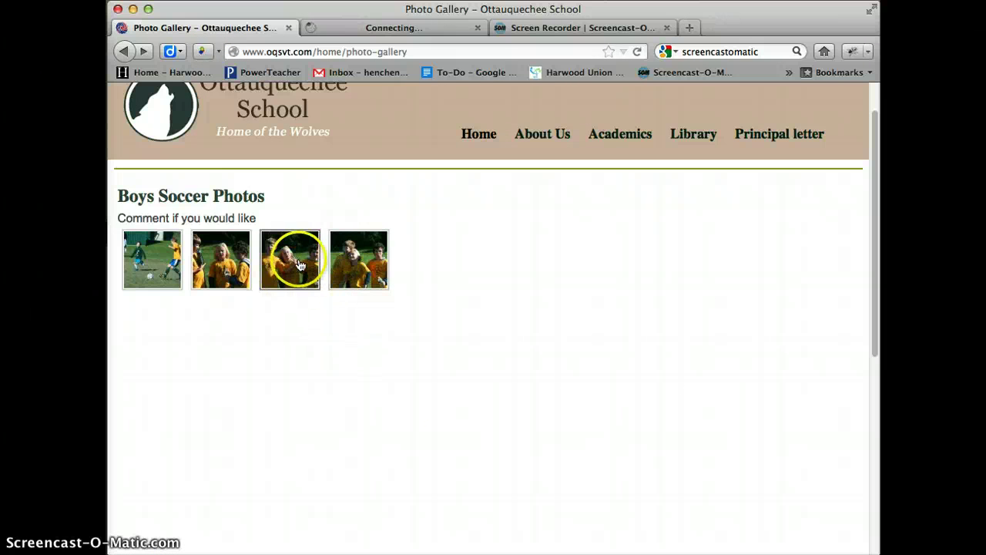
left_click(391, 28)
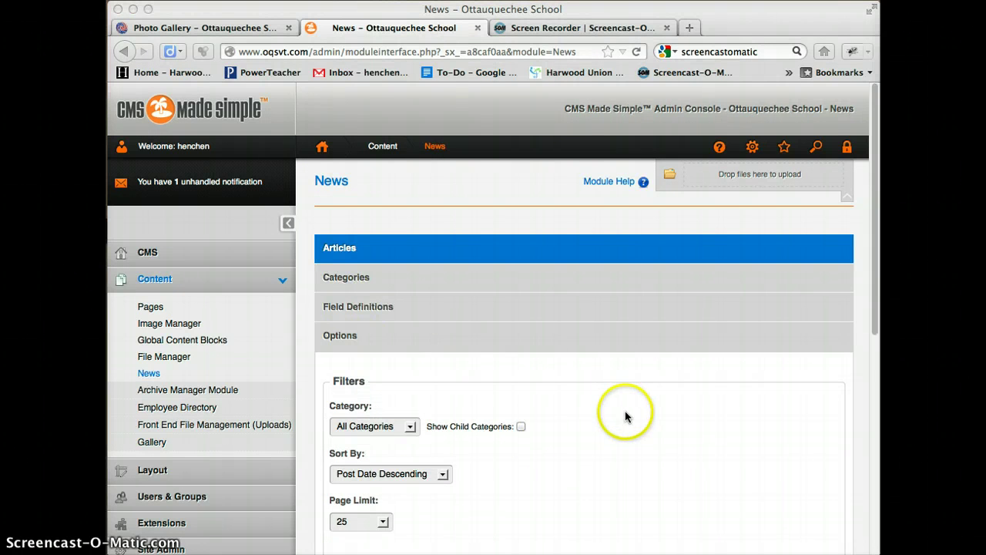
scroll(625, 416, "down", 3)
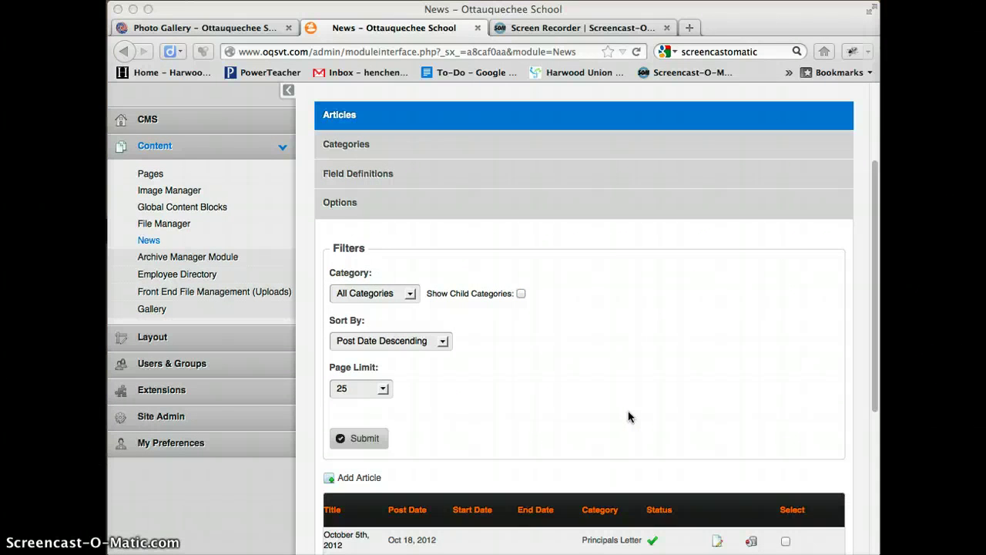
left_click(594, 370)
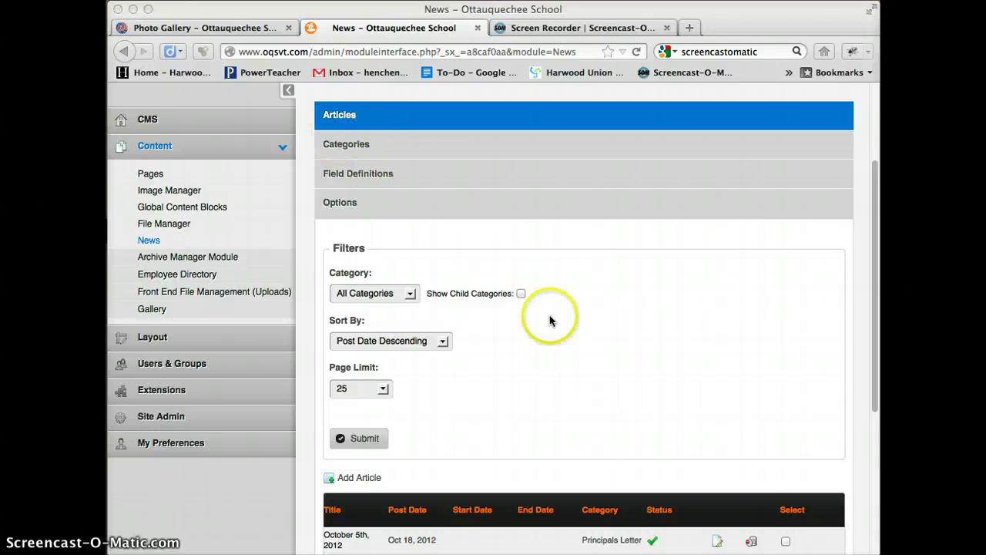
scroll(557, 324, "down", 3)
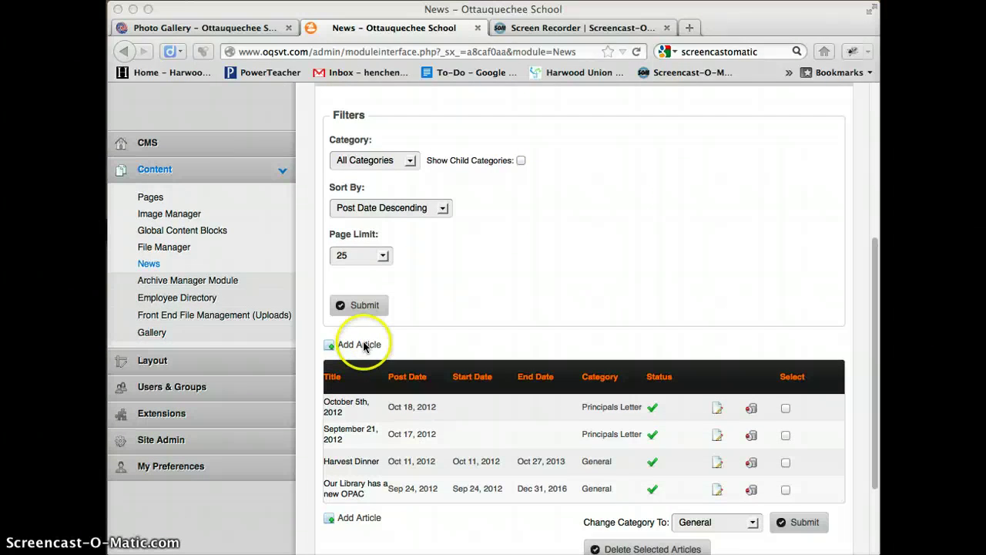
left_click(364, 346)
Title the new article "Great Soccer Game" and keep it in the General category
left_click(365, 345)
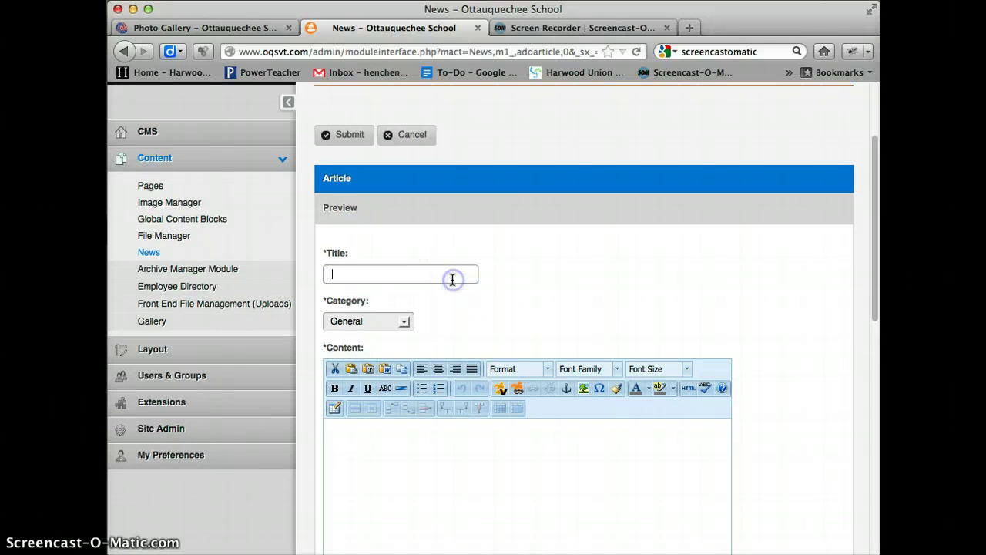
type("Great So")
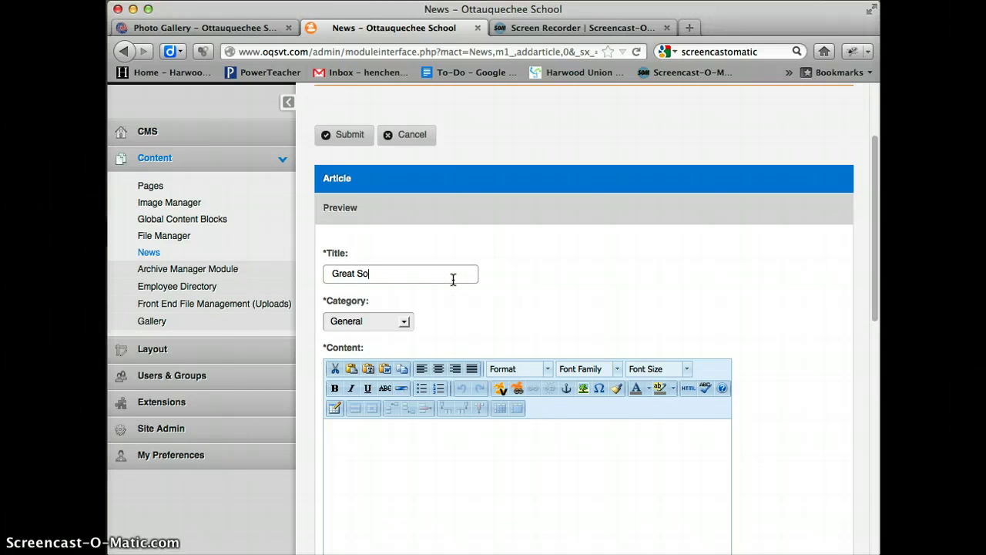
type("ccer Game")
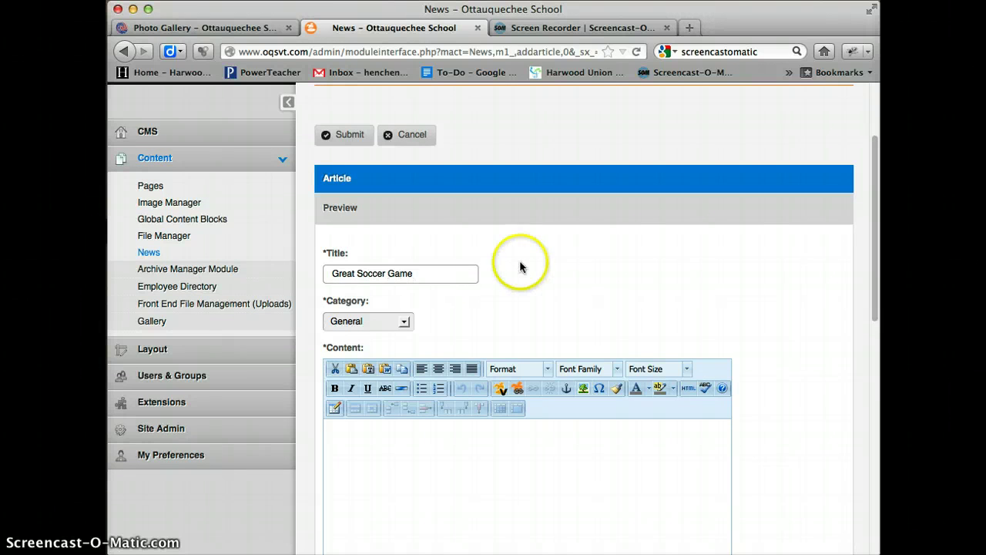
scroll(496, 297, "down", 2)
left_click(407, 250)
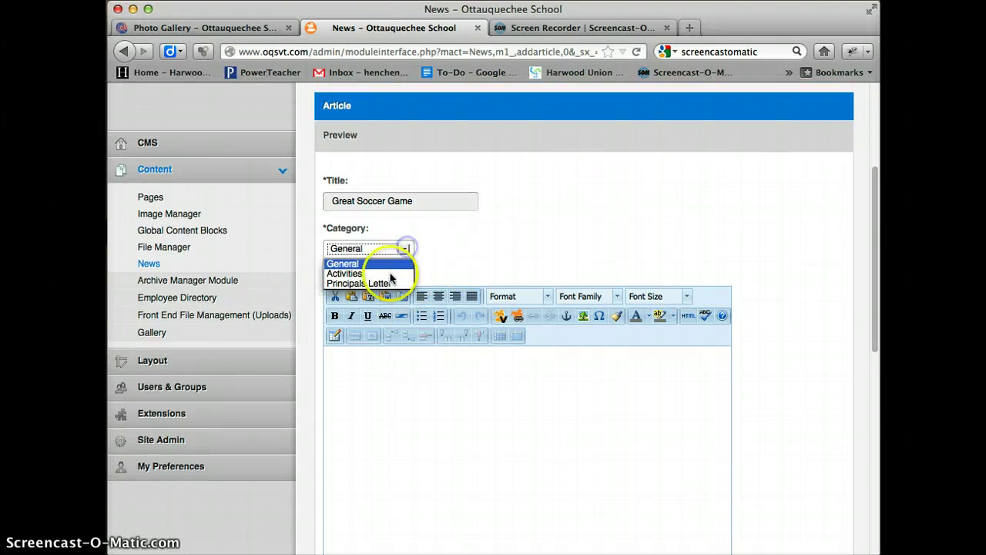
left_click(387, 260)
scroll(437, 322, "down", 2)
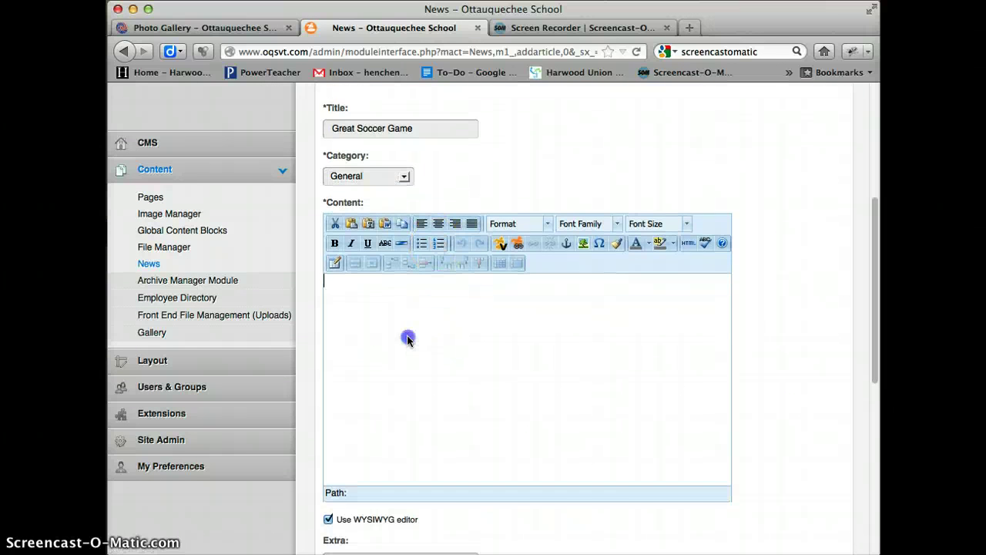
Enter {Gallery dir='Images 2012-2013/soccer'} as the article's content and submit the article
left_click(599, 331)
type("{Gallery dir='Images 2012-2013/soccer'}")
left_click_drag(643, 324, 782, 323)
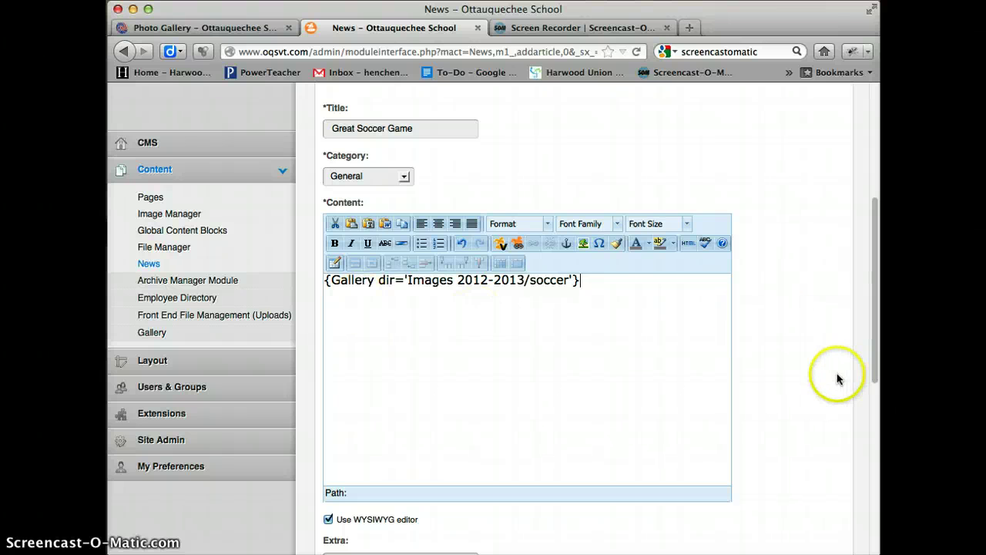
scroll(817, 389, "down", 10)
left_click(344, 453)
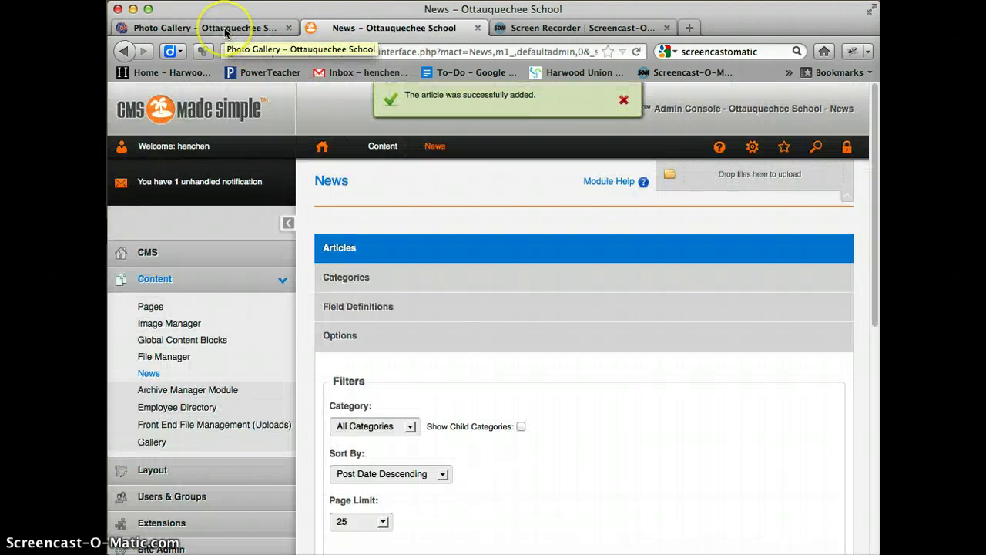
Open the public site's Home page to check the article, and look through the News module's article list
left_click(225, 29)
left_click(477, 137)
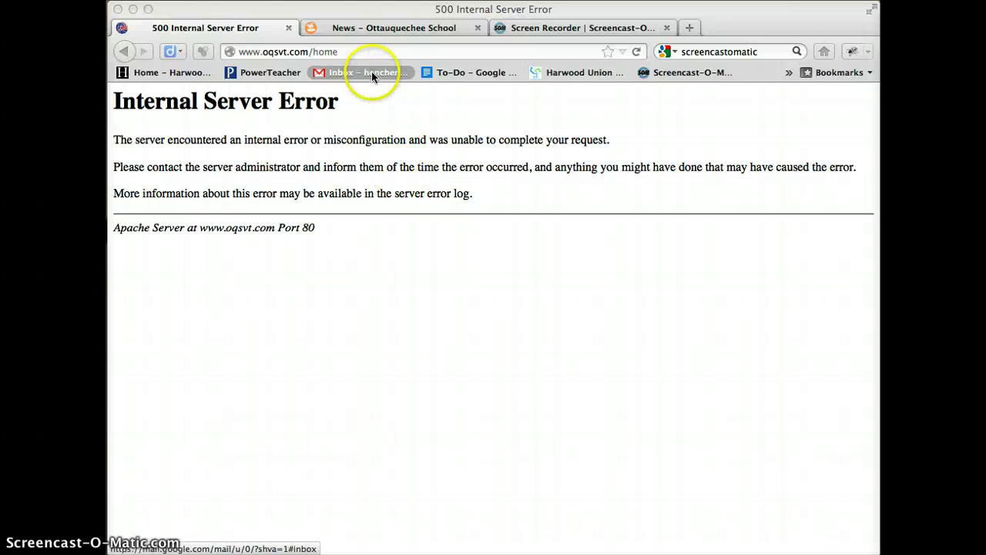
left_click(370, 30)
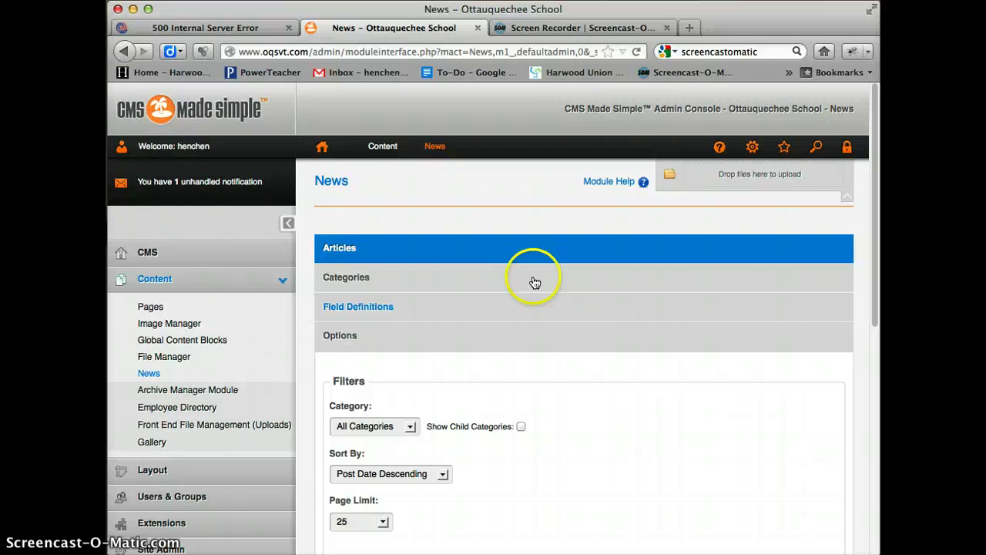
scroll(619, 323, "down", 2)
scroll(618, 329, "down", 4)
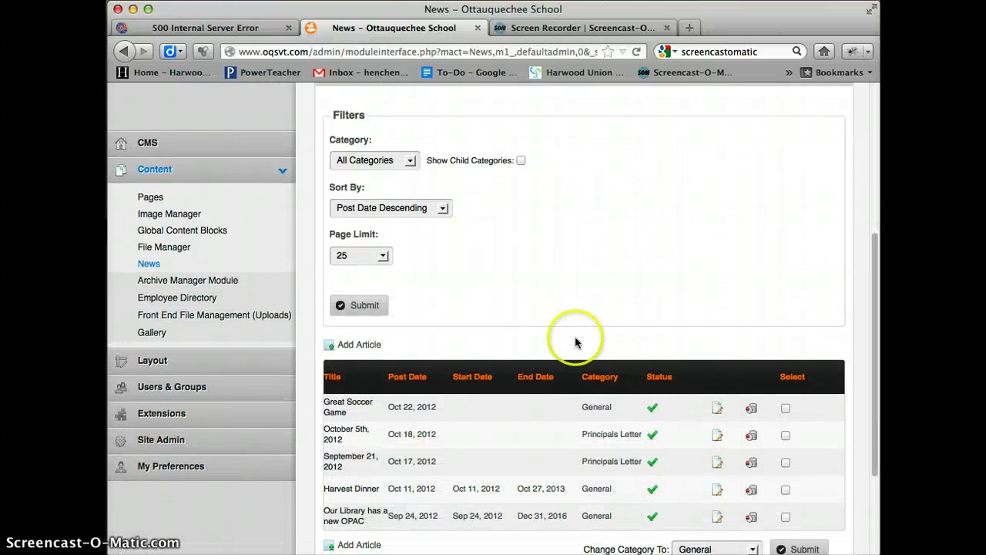
scroll(463, 231, "up", 3)
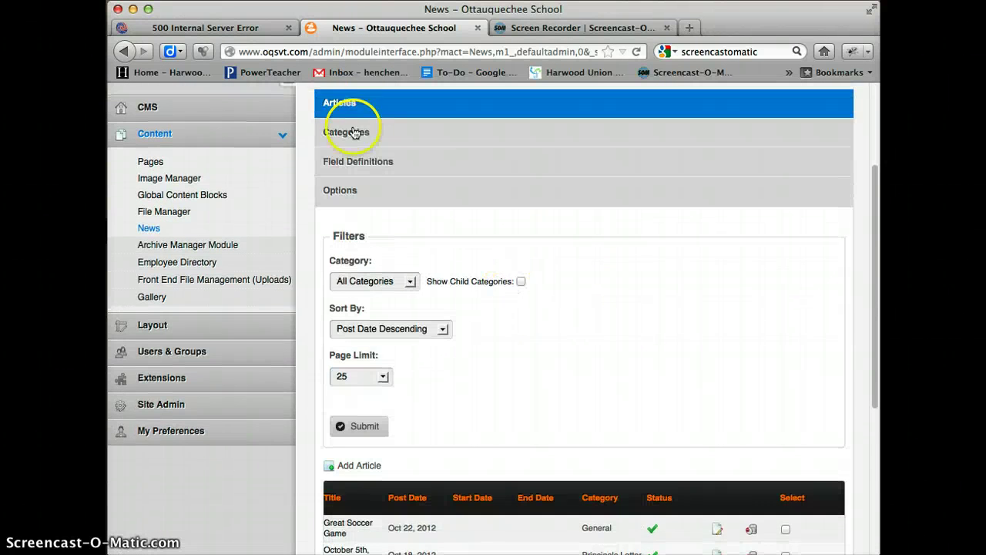
double_click(347, 53)
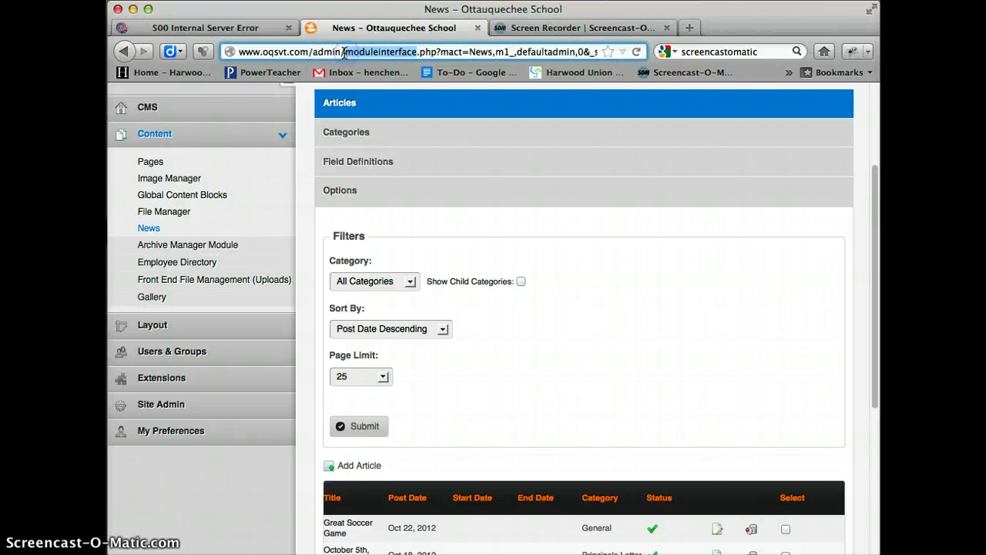
left_click_drag(446, 53, 756, 53)
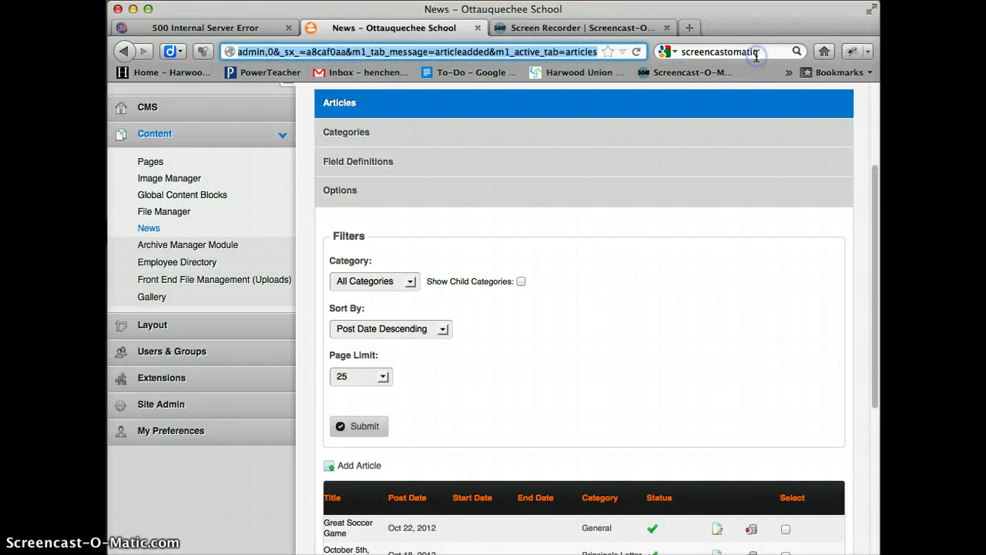
key("BackSpace")
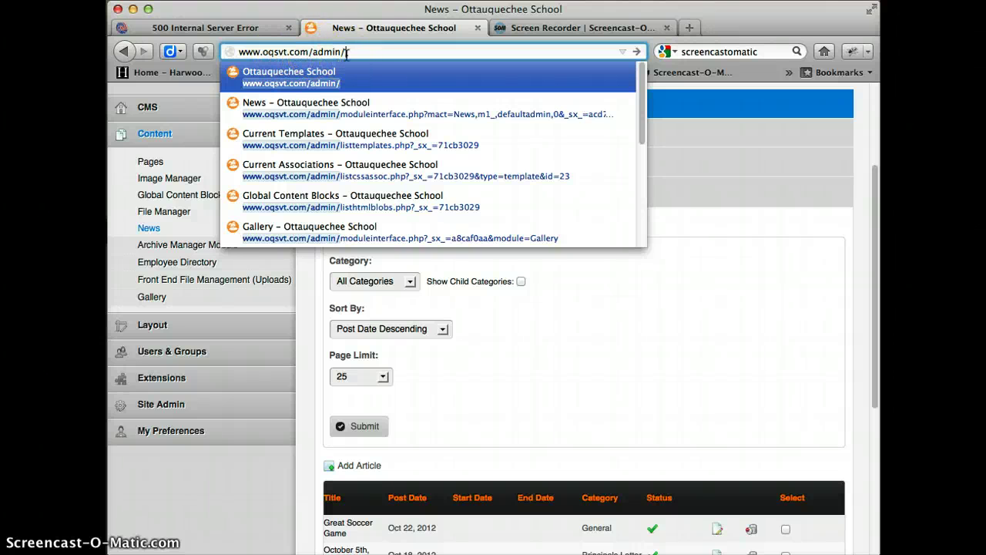
key("Return")
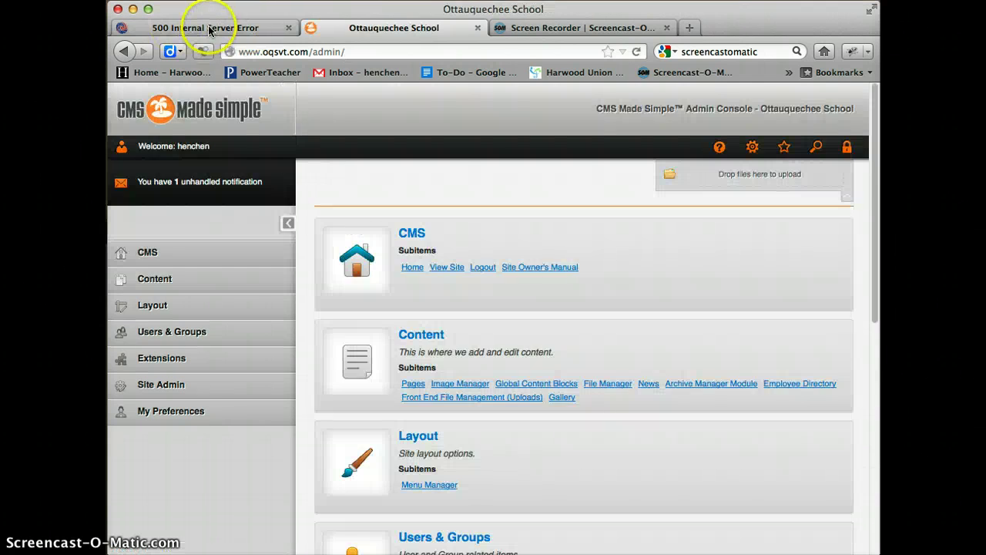
left_click(209, 29)
left_click(356, 31)
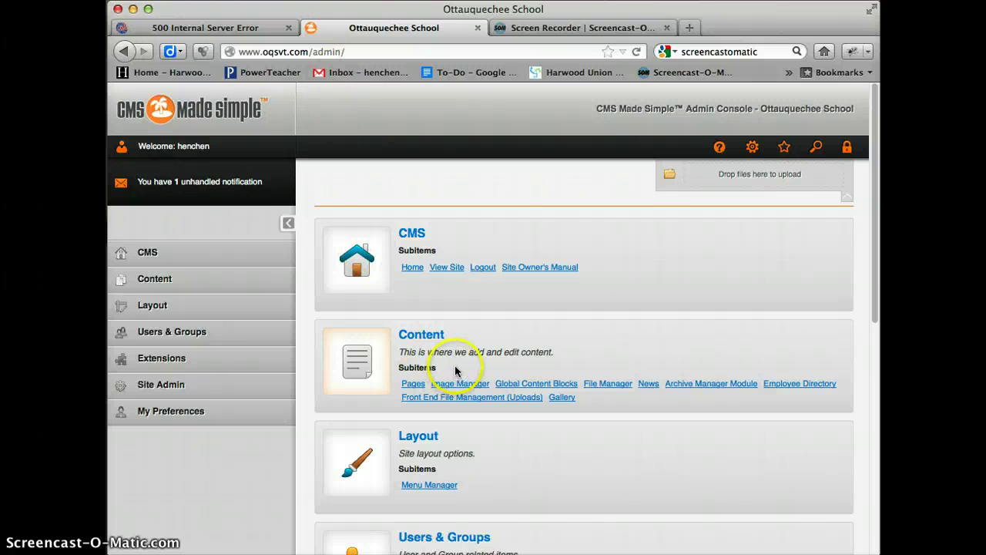
Reopen the News module's article list and open the "Great Soccer Game" article for editing
scroll(455, 372, "down", 3)
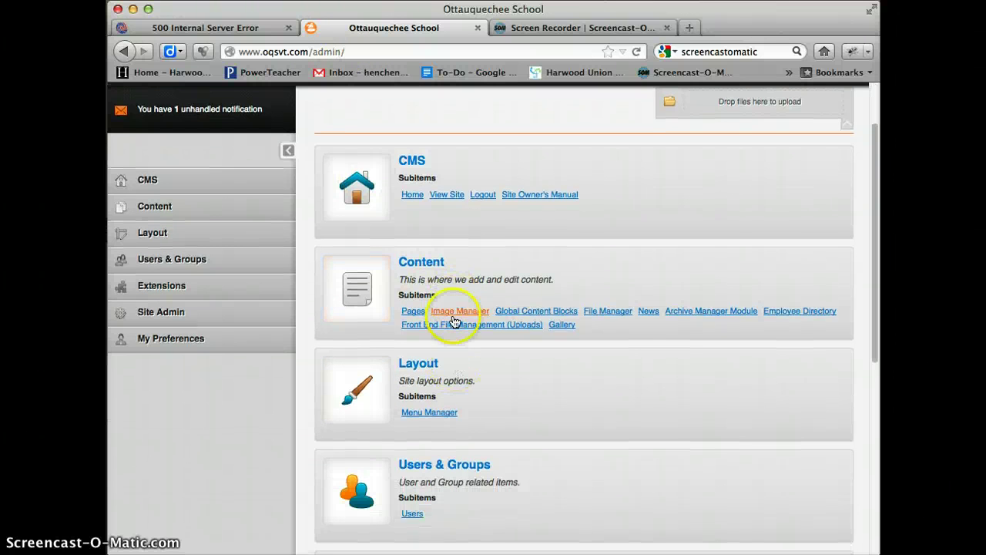
left_click(158, 211)
left_click(147, 300)
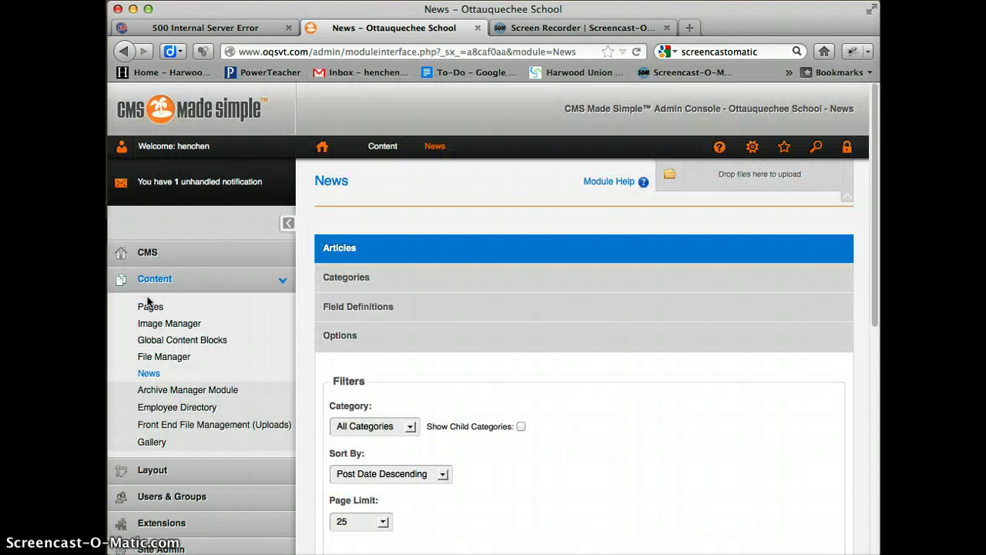
left_click(630, 320)
scroll(633, 323, "down", 3)
scroll(633, 322, "down", 5)
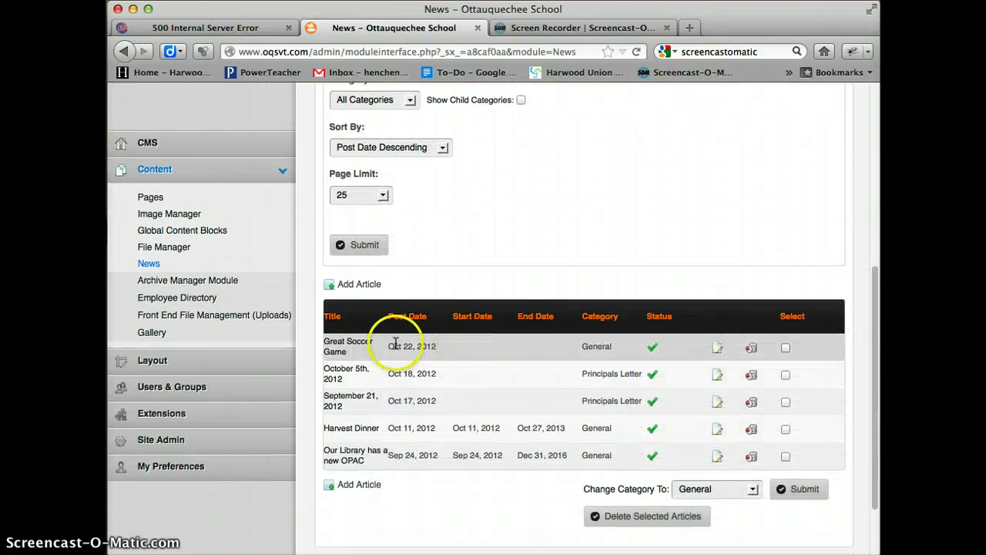
left_click(352, 345)
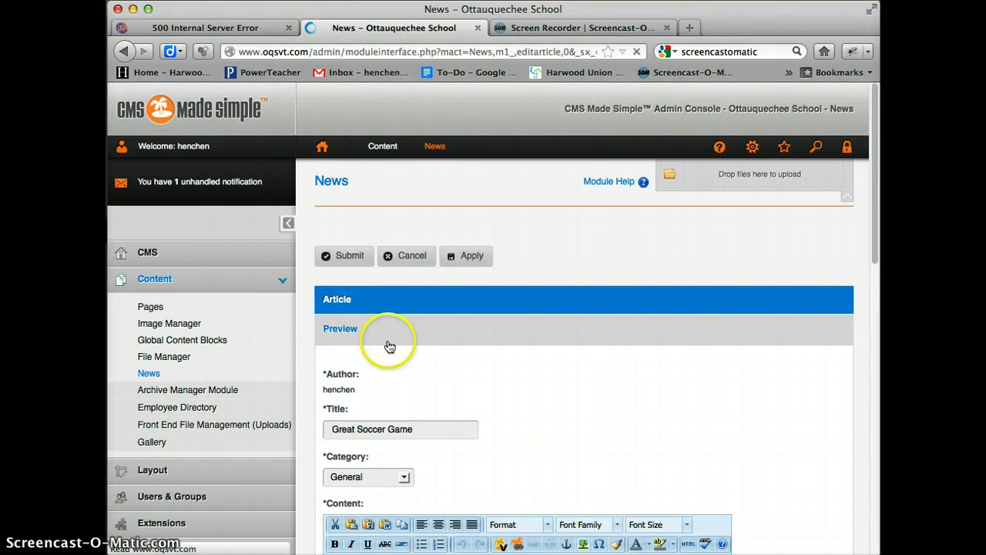
Change the article's content tag to {cms_module module='Gallery' dir='Images 2012-2013/soccer'}
scroll(583, 341, "down", 5)
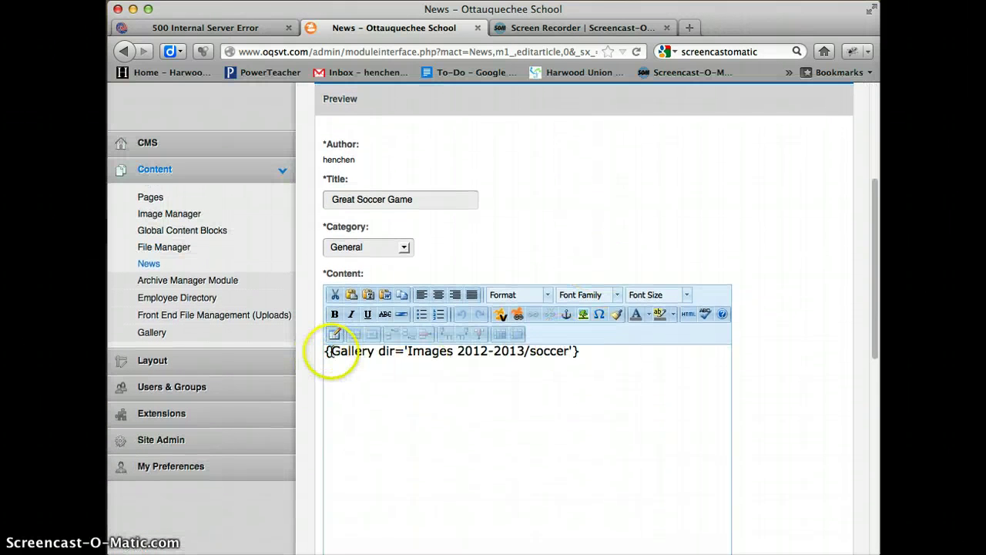
left_click(331, 352)
type("cms")
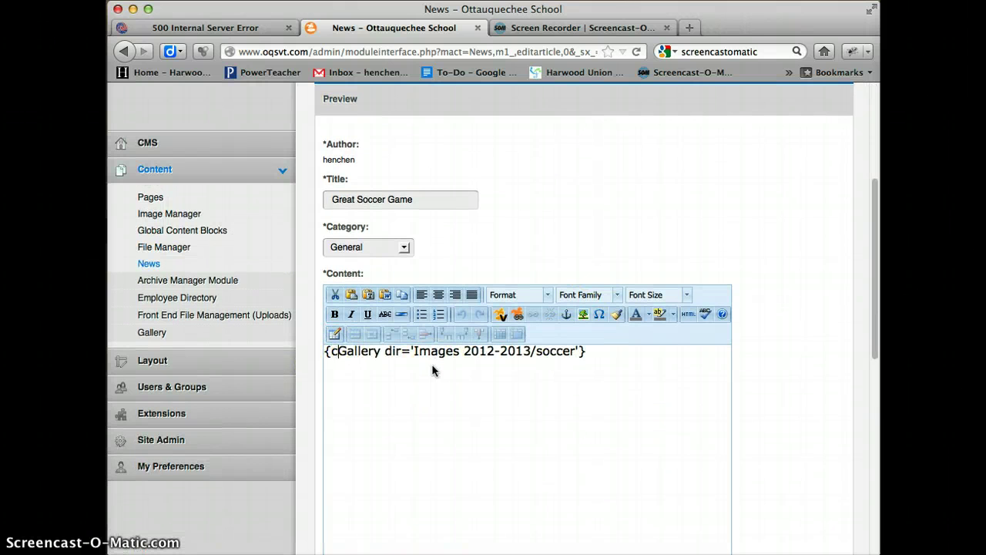
type("_")
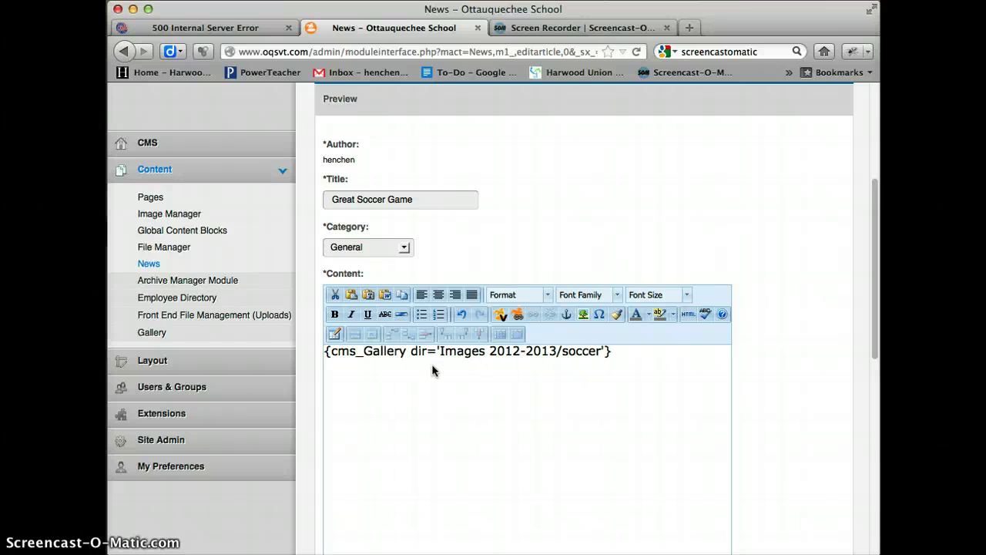
type("module m")
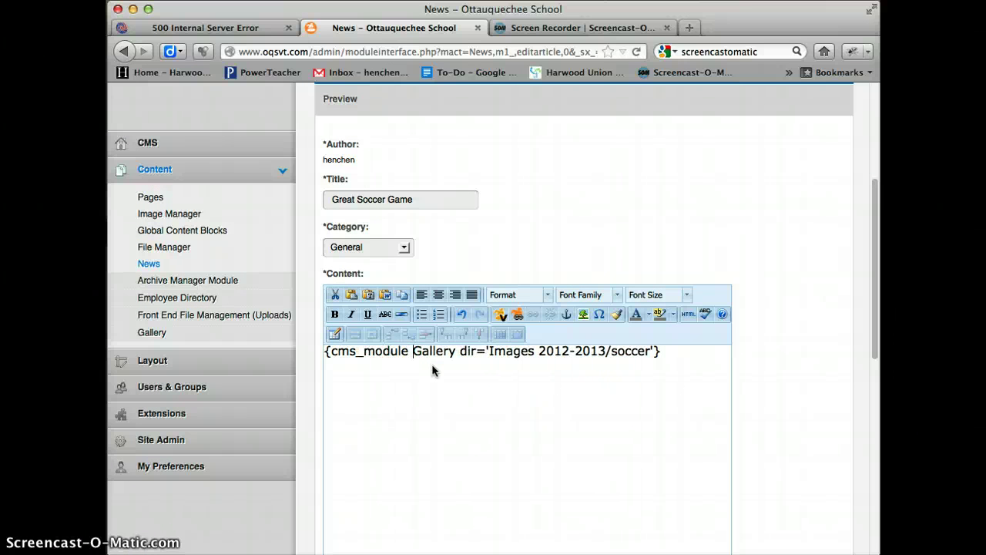
type("odule=")
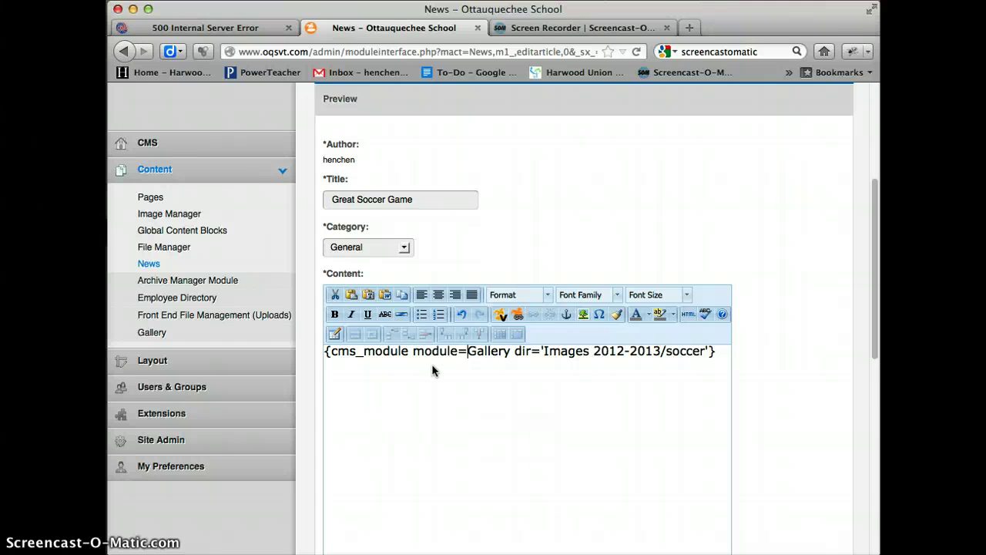
type("'")
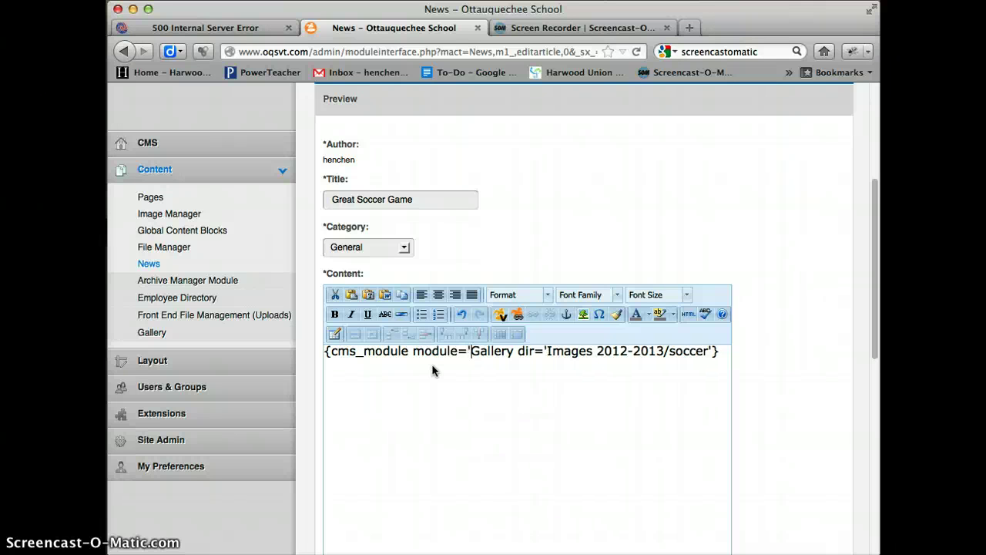
left_click(515, 351)
type("'")
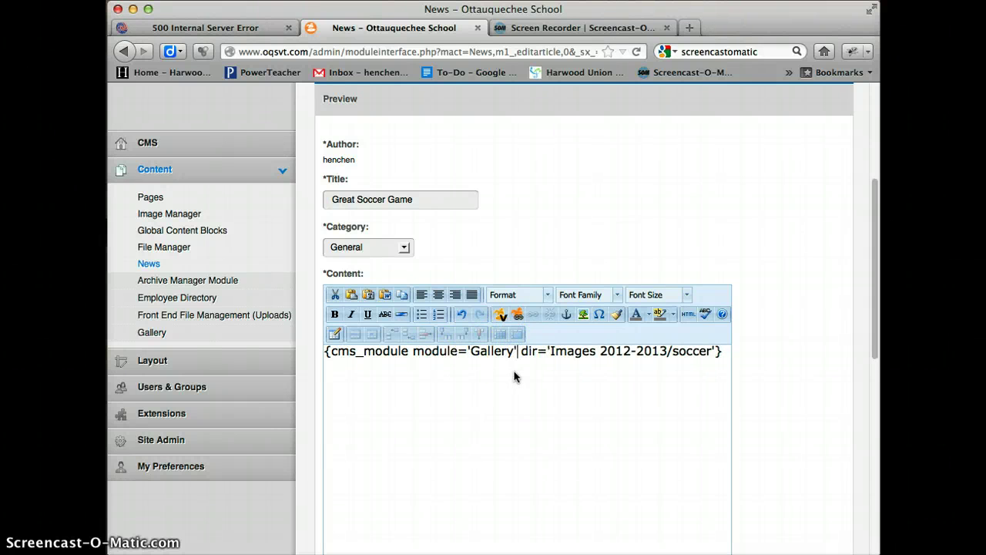
Apply the changes to the "Great Soccer Game" article while keeping it open for editing
left_click(469, 348)
scroll(855, 370, "down", 3)
scroll(873, 426, "down", 15)
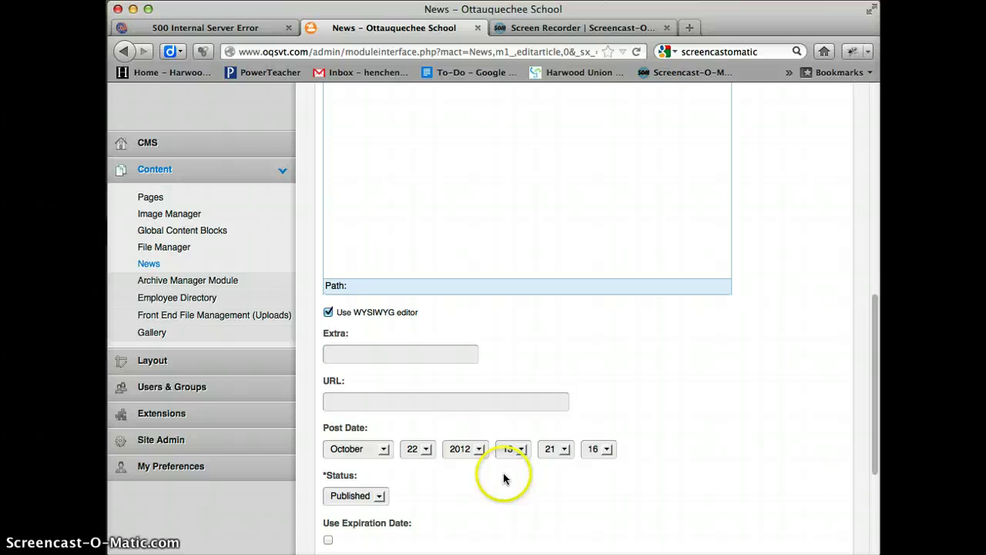
left_click(469, 456)
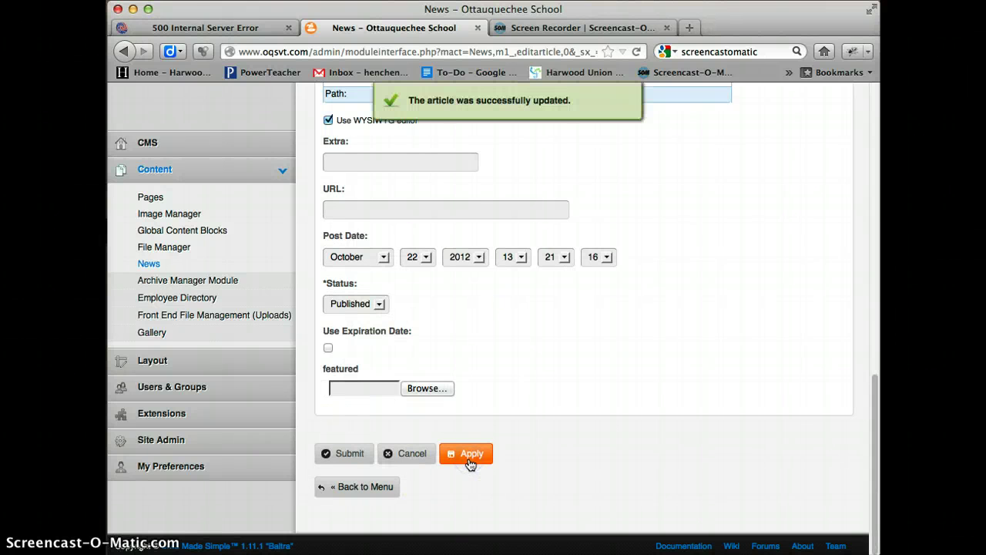
Reload the public Home page and check the "Great Soccer Game" article under News & Events
left_click(187, 27)
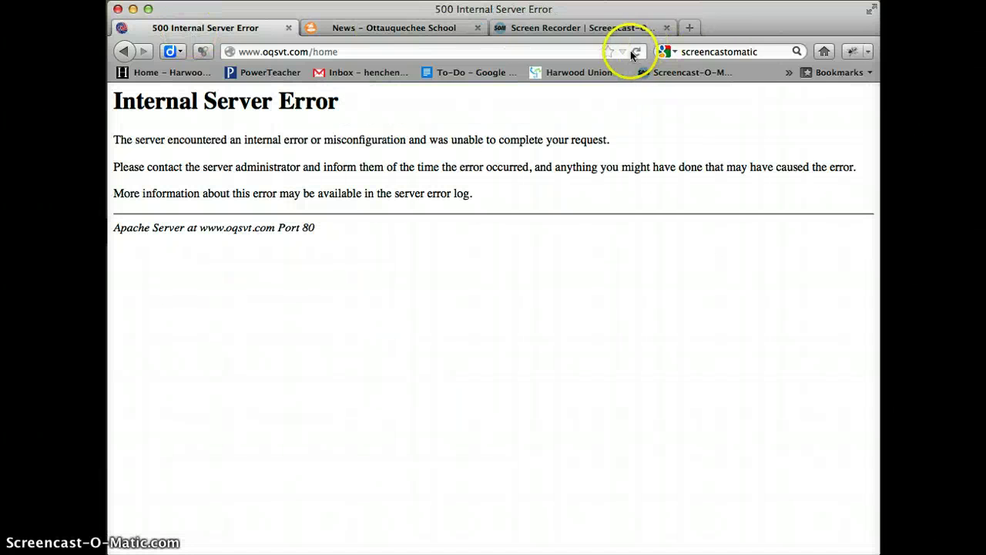
left_click(634, 52)
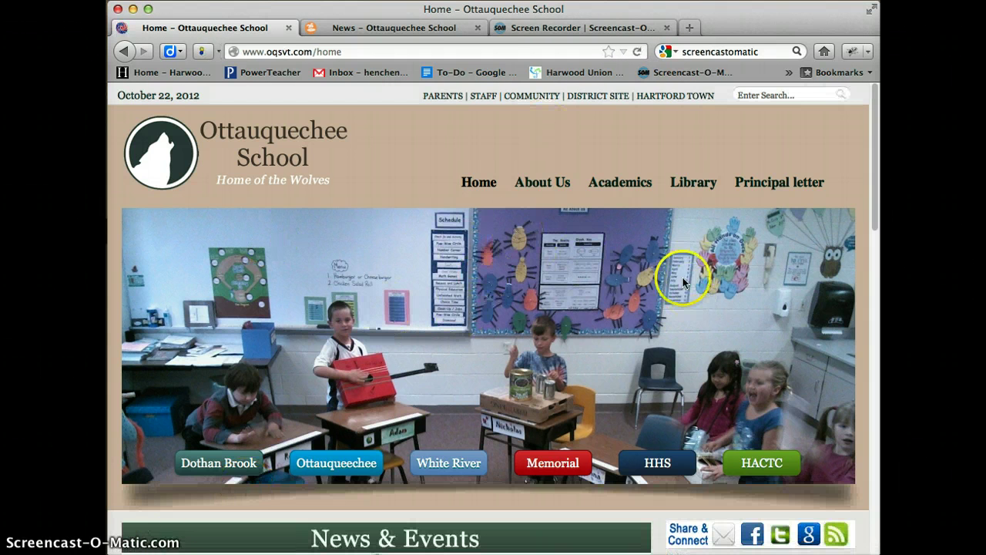
scroll(696, 282, "down", 5)
scroll(696, 282, "down", 4)
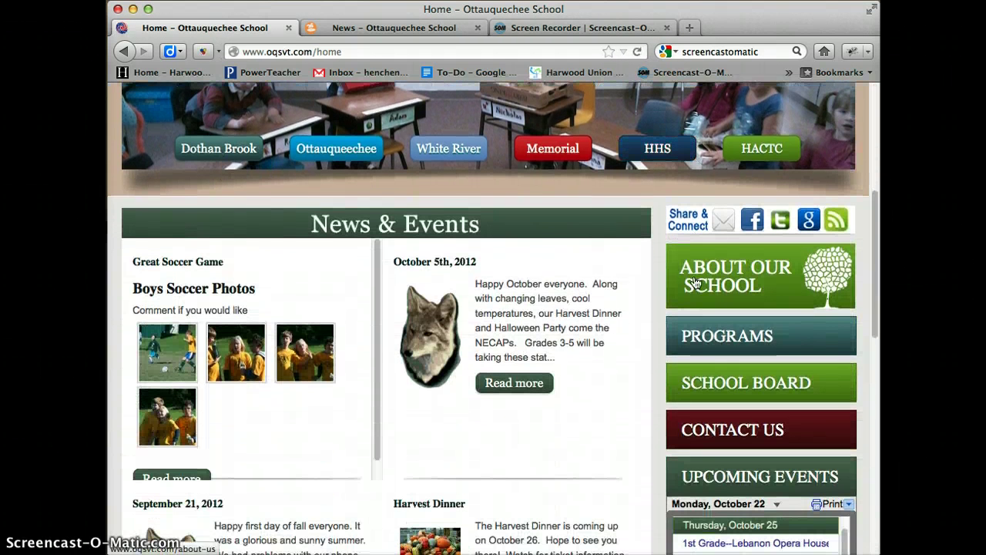
scroll(574, 308, "down", 1)
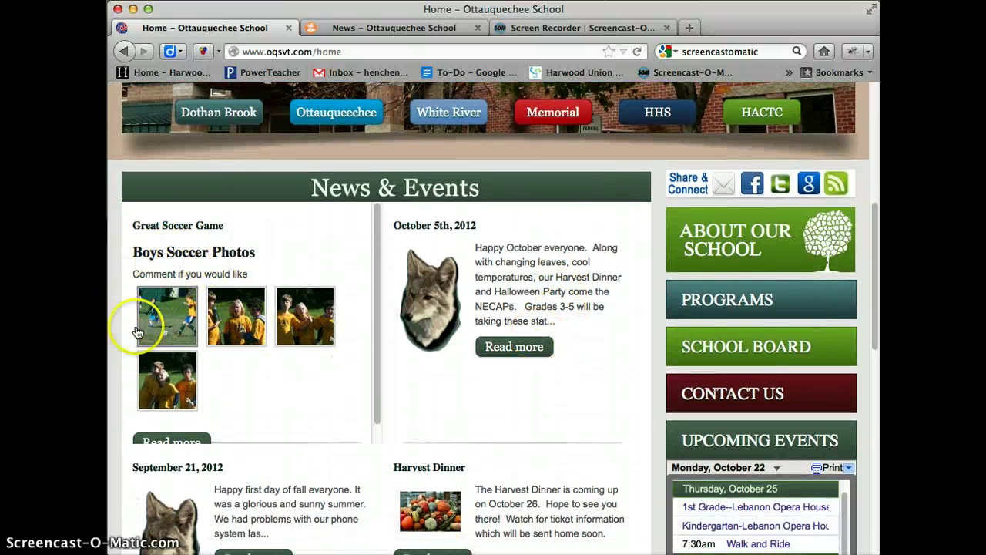
scroll(231, 364, "down", 2)
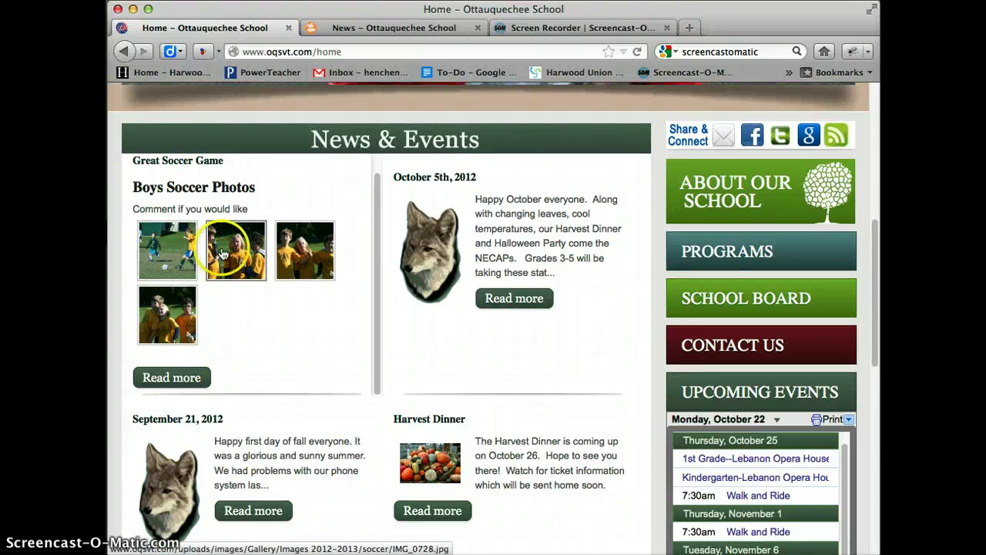
Enlarge the second soccer photo, play the slideshow and close the photo viewer
left_click(222, 252)
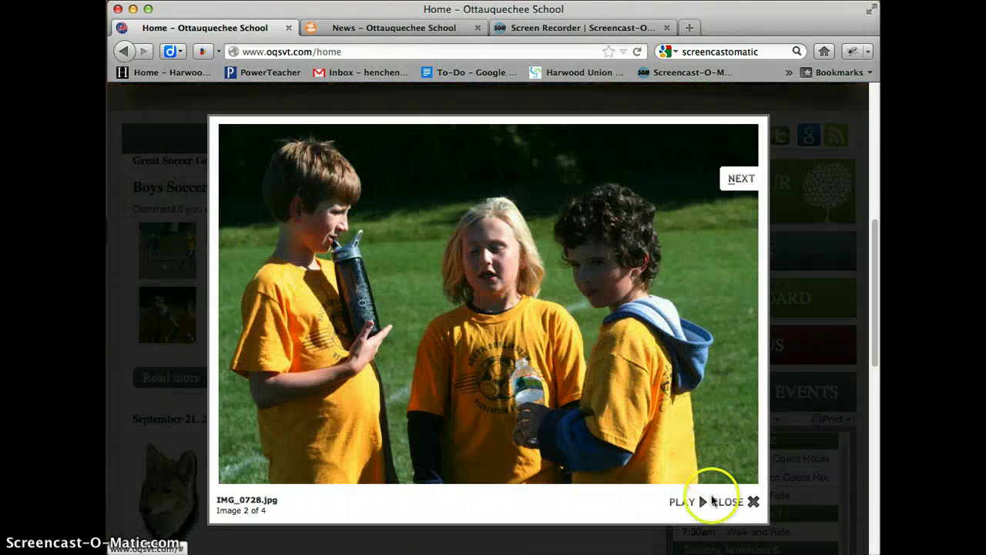
left_click(699, 504)
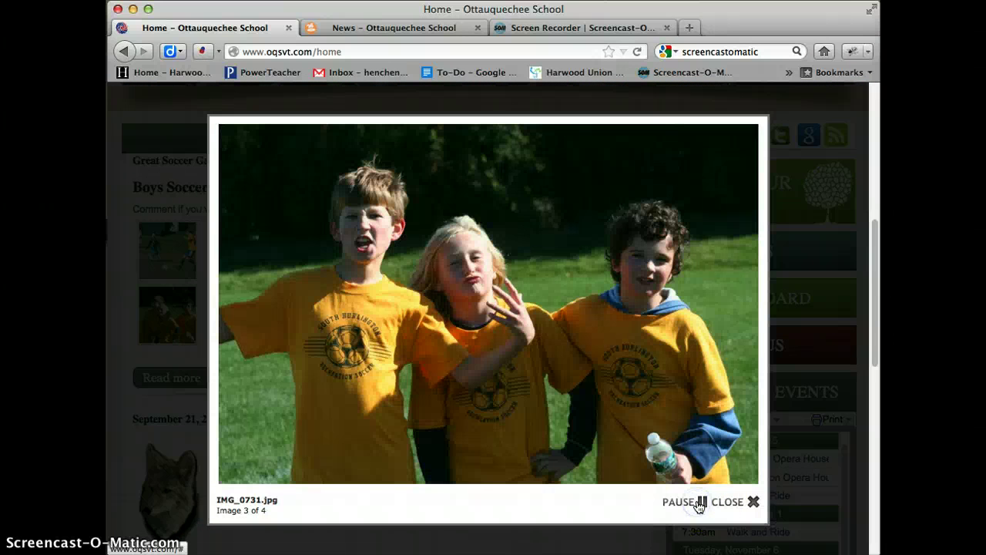
left_click(726, 501)
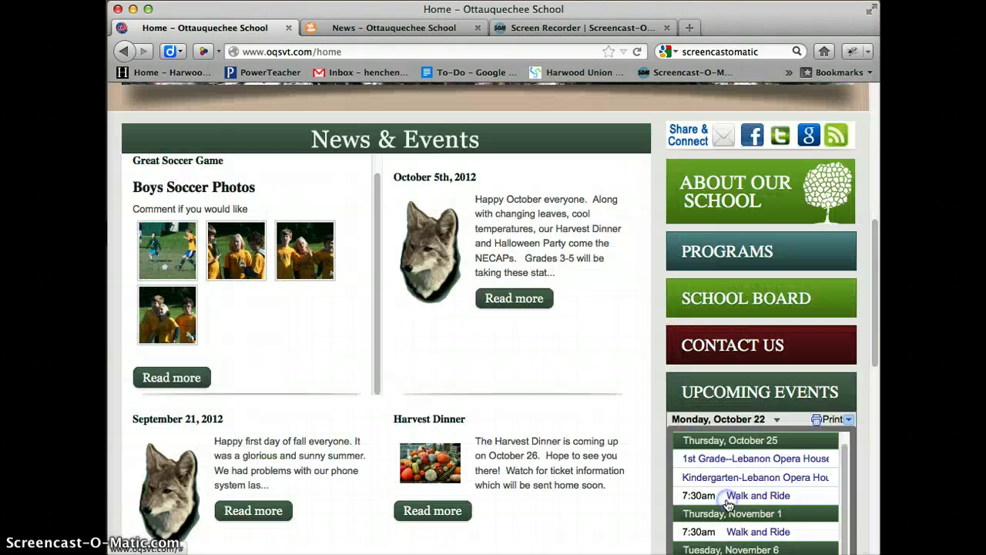
Return to the admin console and submit the "Great Soccer Game" article
left_click(357, 27)
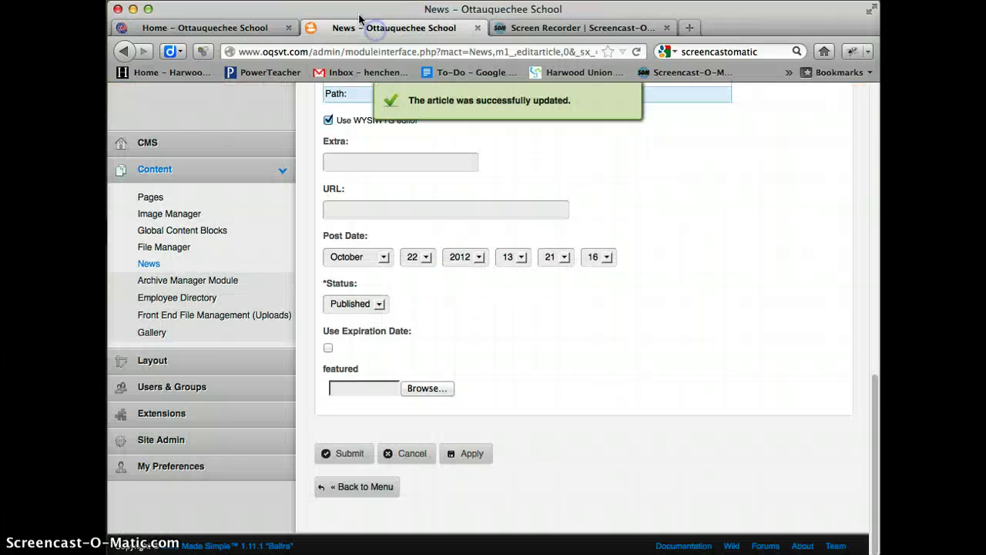
left_click(349, 454)
scroll(648, 416, "up", 10)
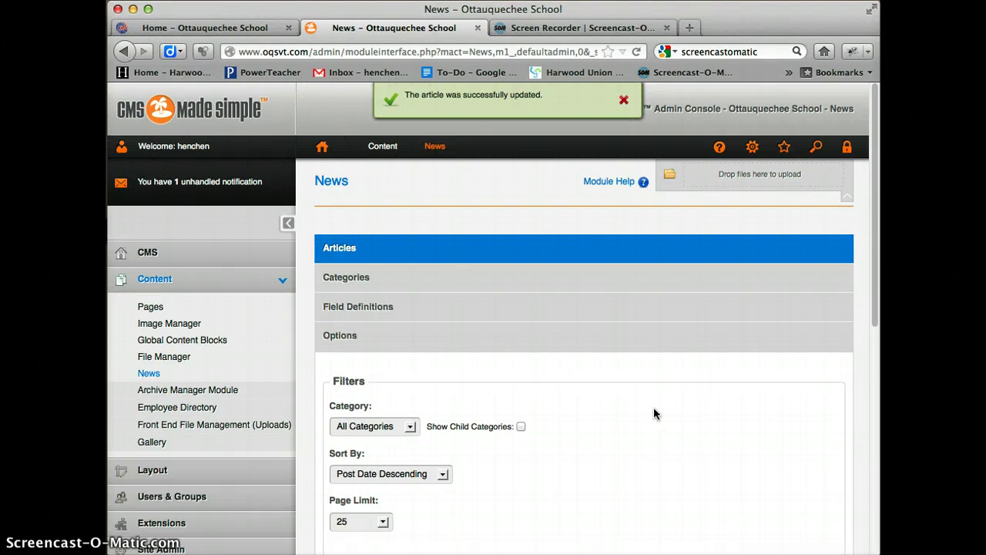
Delete the "Great Soccer Game" article from the News article list and confirm the deletion
scroll(654, 413, "down", 5)
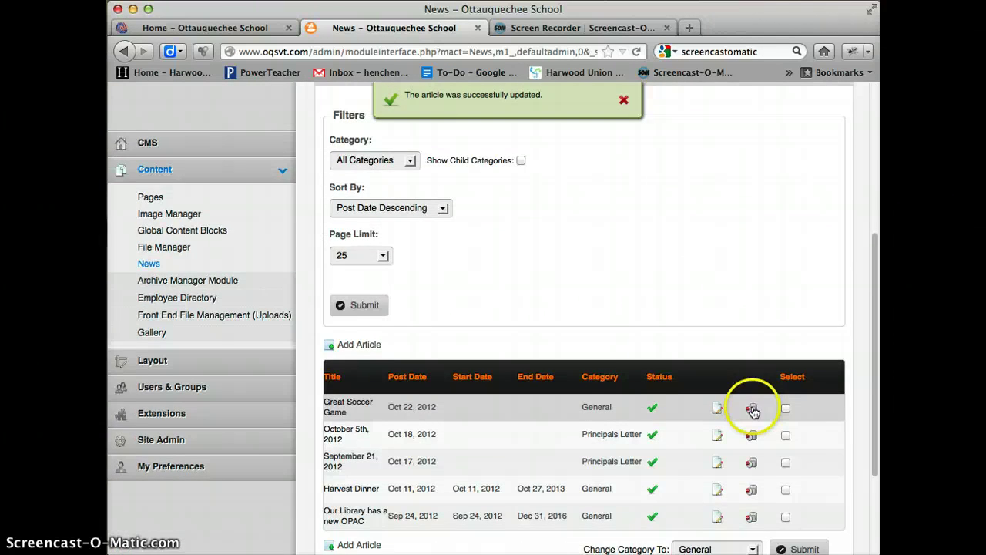
left_click(751, 409)
left_click(542, 292)
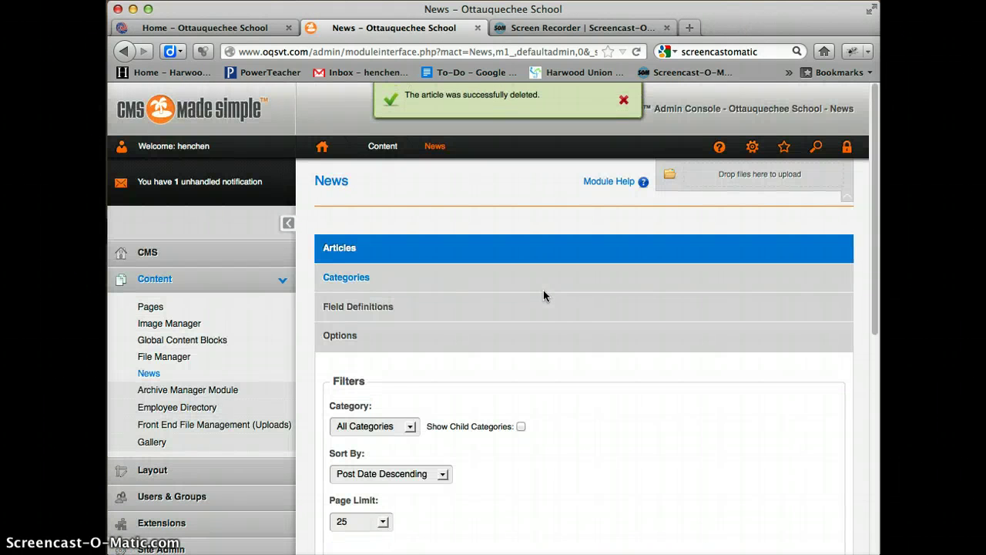
Open the Gallery module in the admin console and look at the public Home page's rotating header images
scroll(152, 374, "down", 2)
left_click(152, 370)
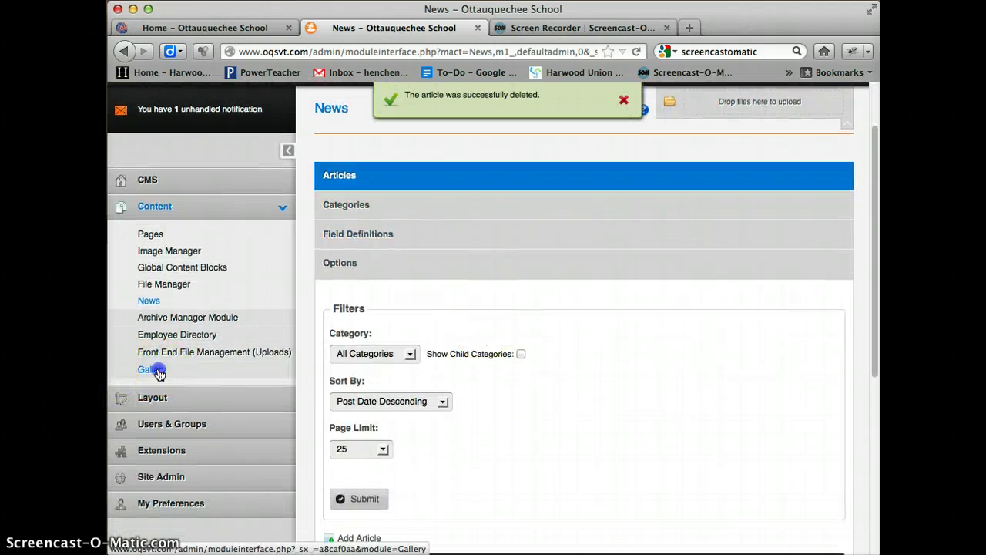
left_click(185, 31)
scroll(539, 374, "up", 5)
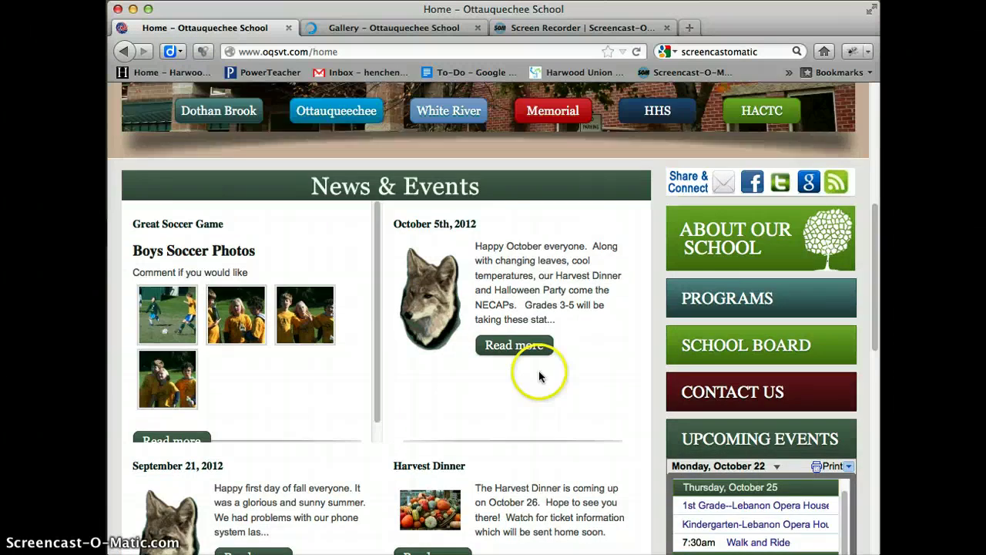
scroll(481, 290, "up", 3)
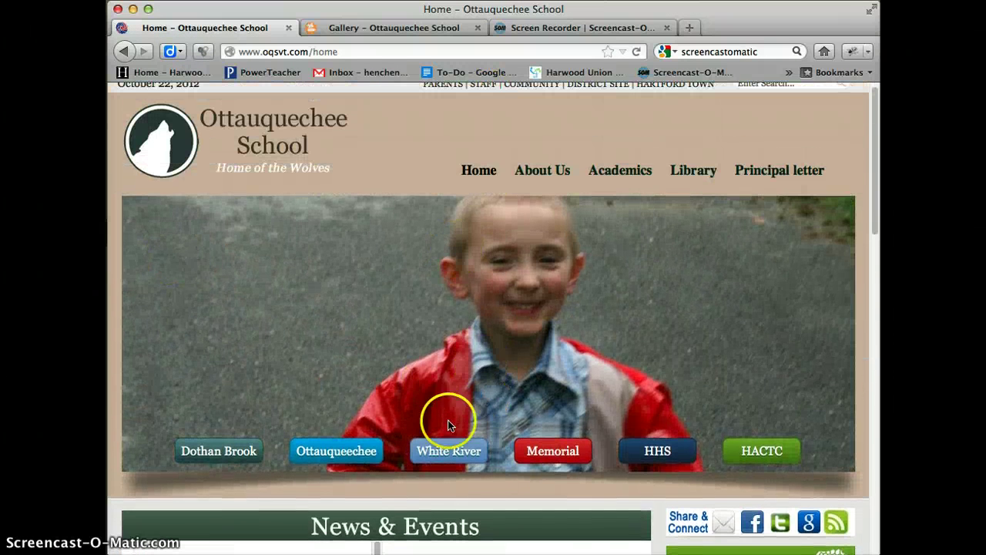
Return to the Gallery module's list and open the headers gallery for editing
left_click(393, 35)
scroll(447, 346, "down", 1)
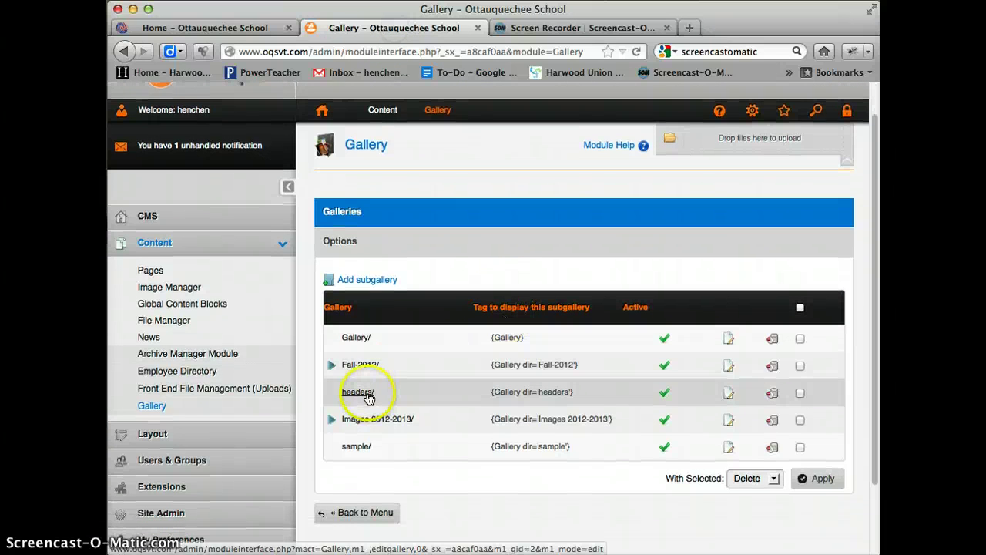
left_click(367, 396)
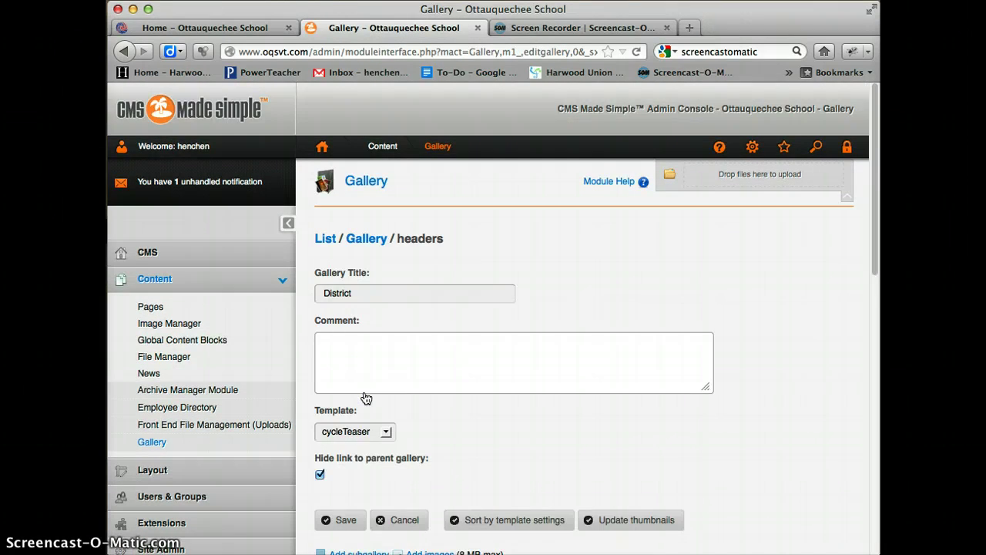
Look through the headers gallery's list of images and its settings
left_click(709, 302)
scroll(722, 281, "down", 3)
scroll(722, 281, "down", 9)
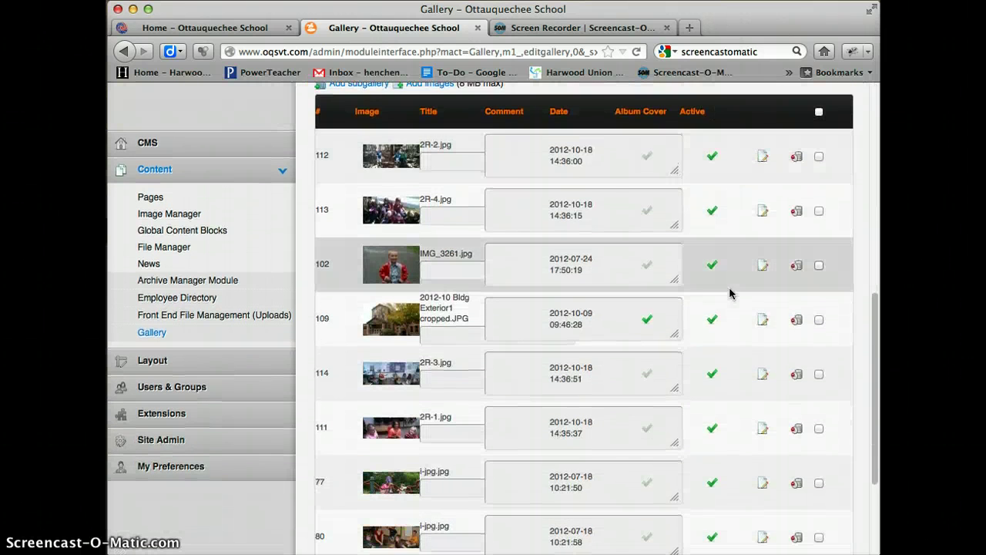
scroll(730, 291, "down", 2)
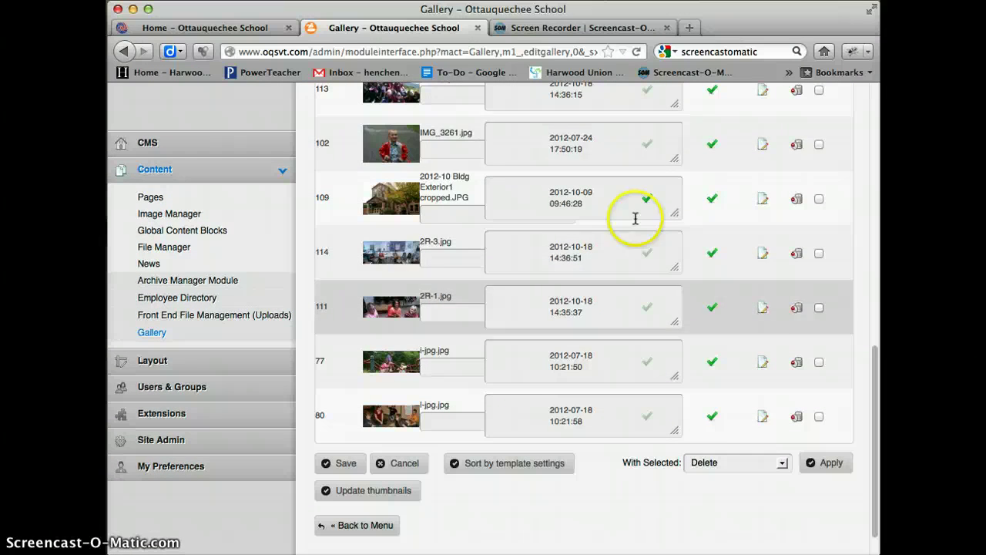
left_click(501, 267)
scroll(502, 267, "up", 5)
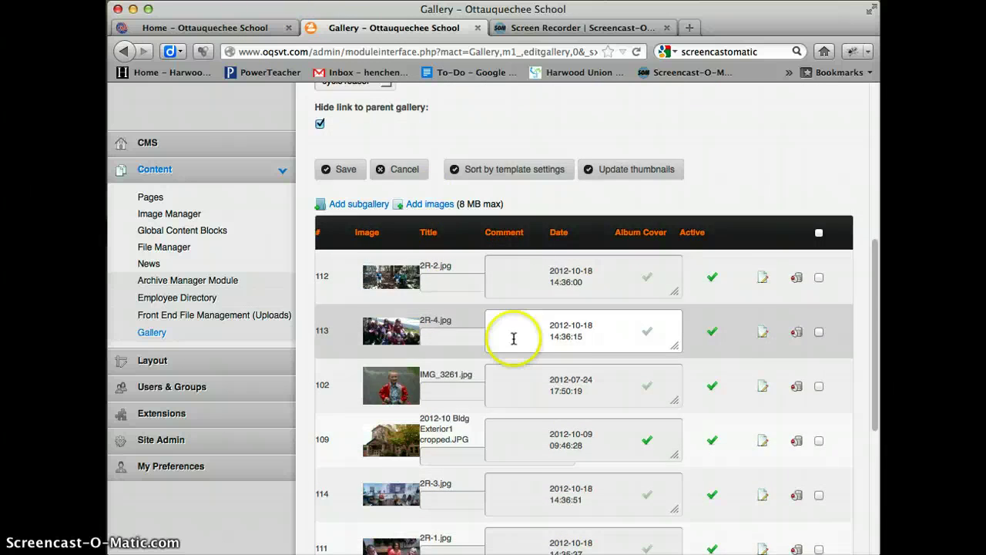
scroll(513, 338, "up", 7)
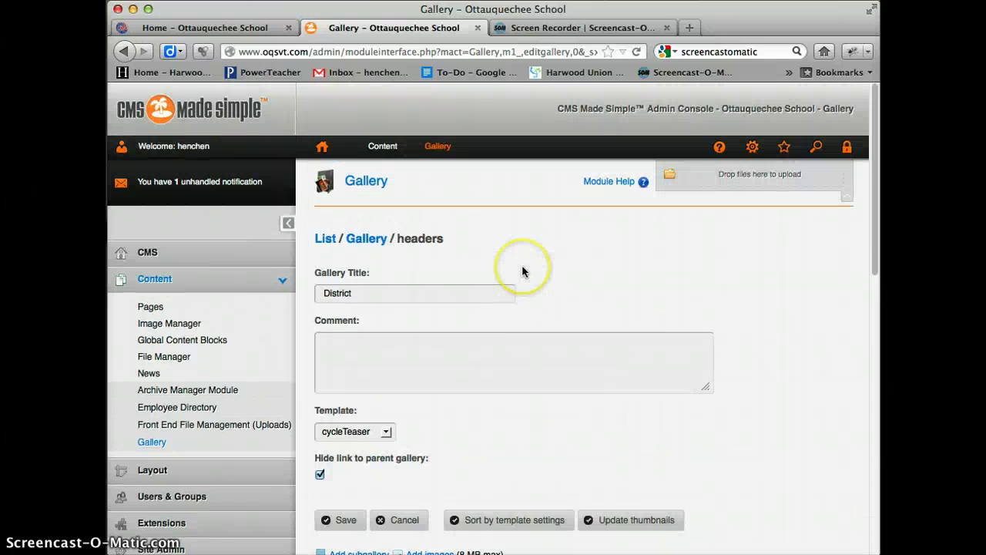
Upload IMG_0731.JPG from the FallSoccer2012 folder to the headers gallery and go through the image list
scroll(521, 274, "down", 4)
left_click(518, 275)
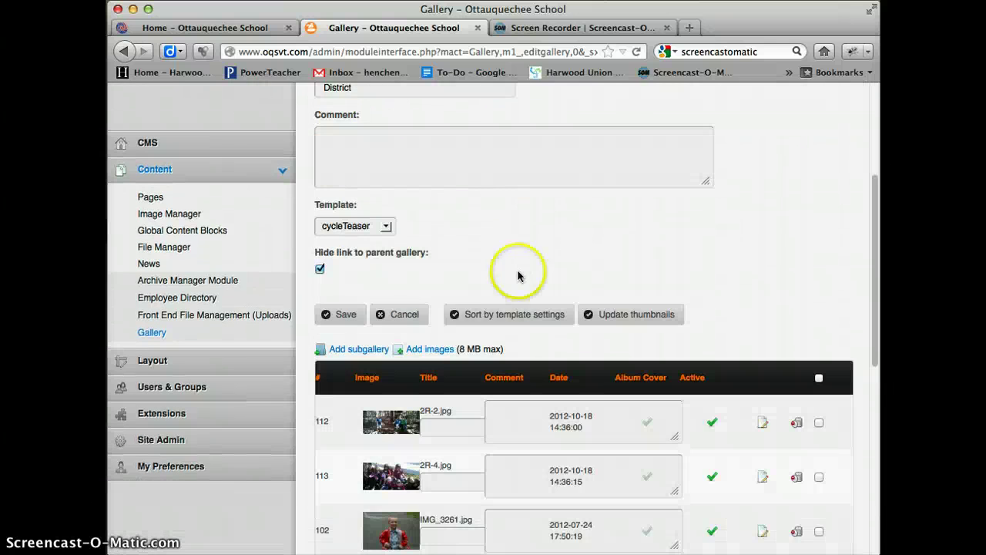
left_click(435, 350)
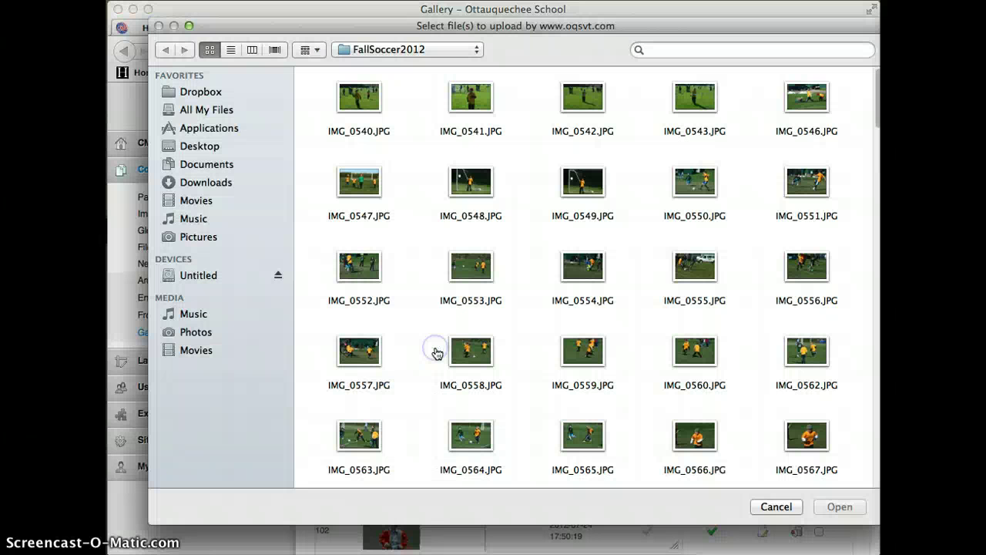
scroll(599, 334, "down", 15)
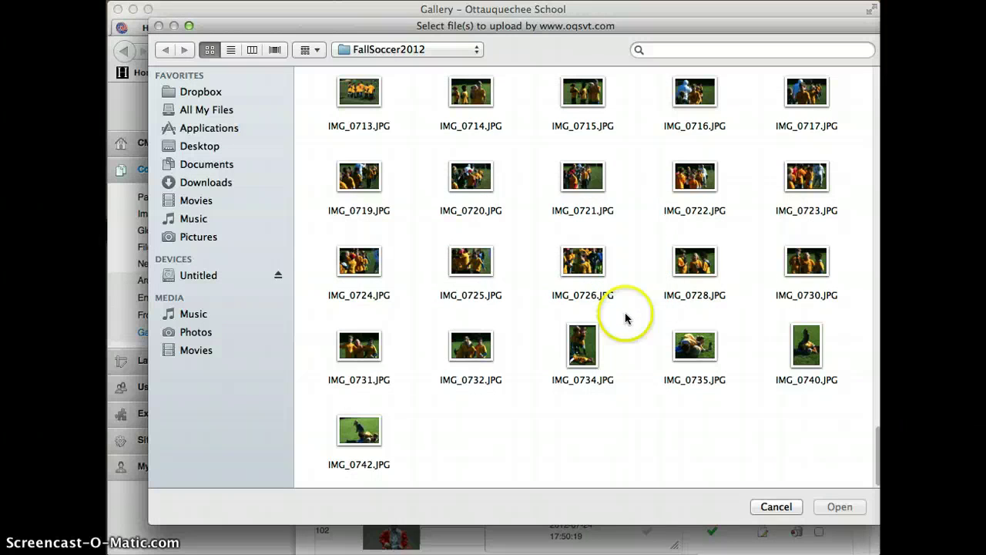
double_click(365, 352)
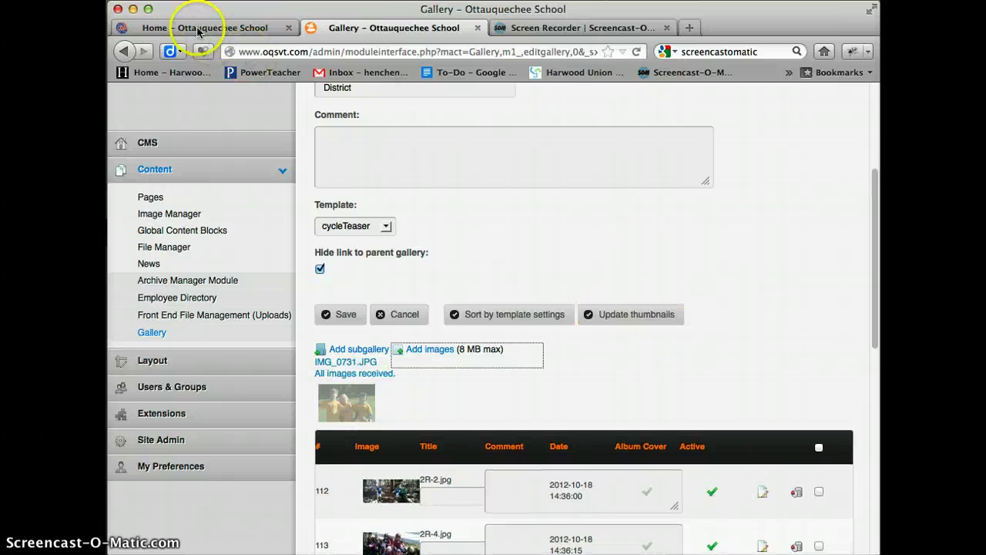
scroll(540, 280, "down", 10)
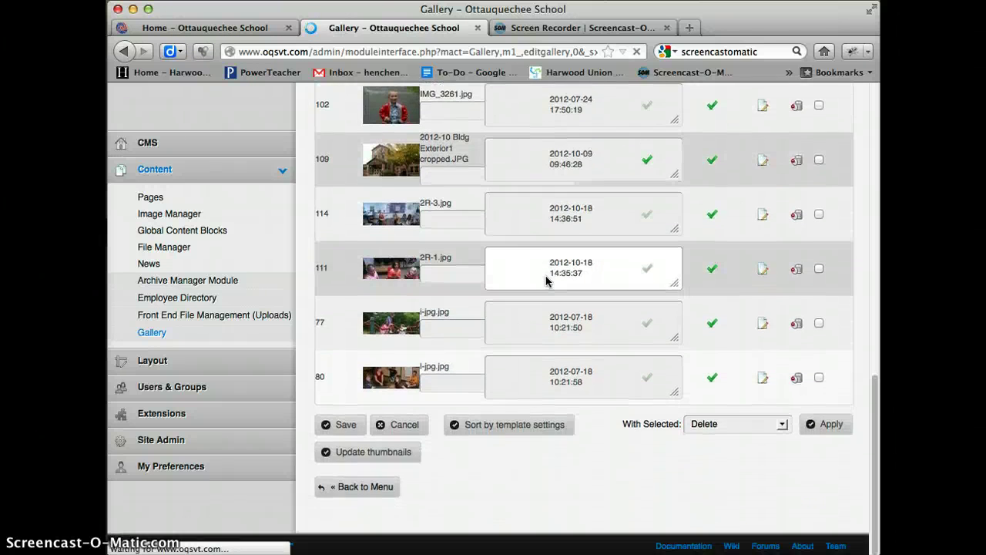
Move IMG_0731.jpg to the first position in the headers gallery's image list and look at the public Home page's rotating header
scroll(555, 293, "up", 10)
scroll(578, 347, "down", 5)
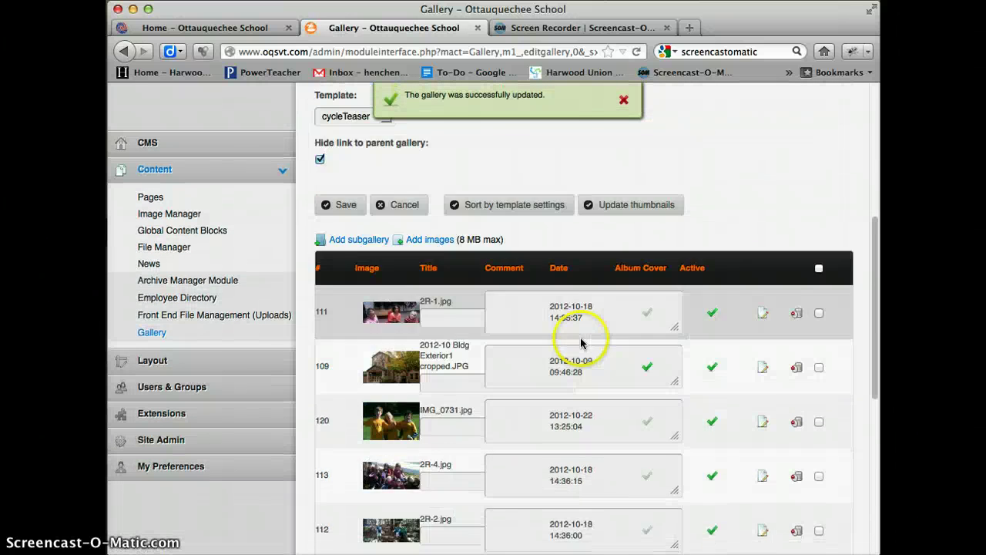
left_click_drag(349, 329, 345, 224)
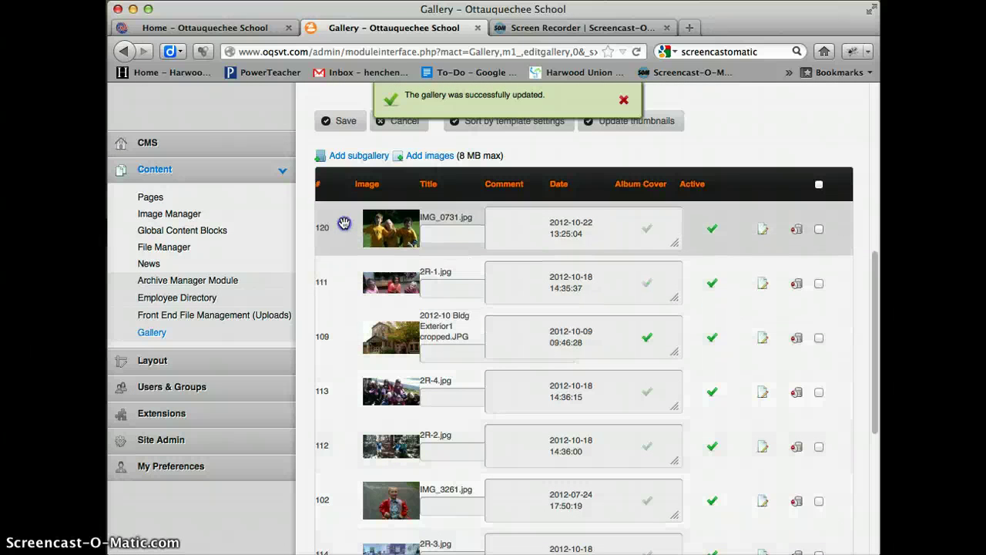
left_click(561, 322)
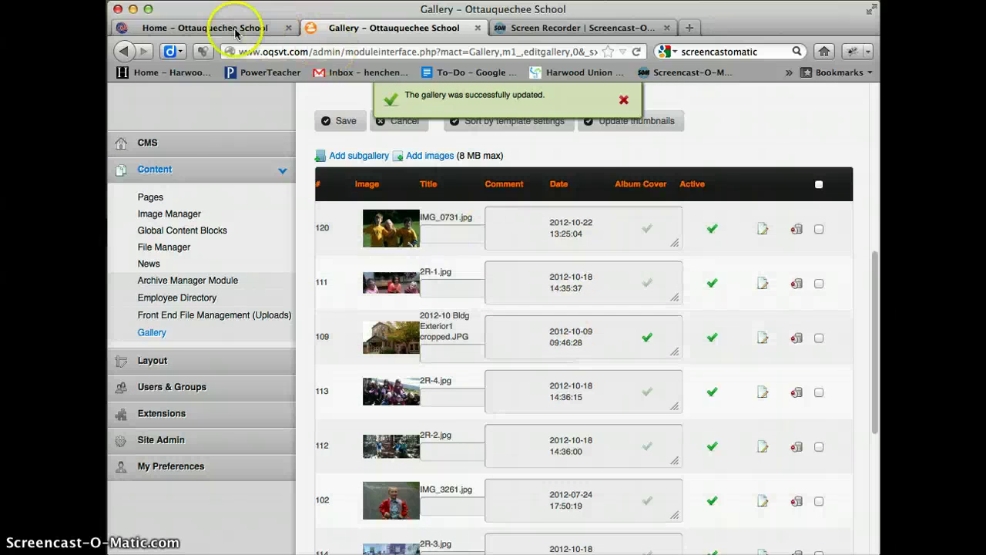
left_click(235, 28)
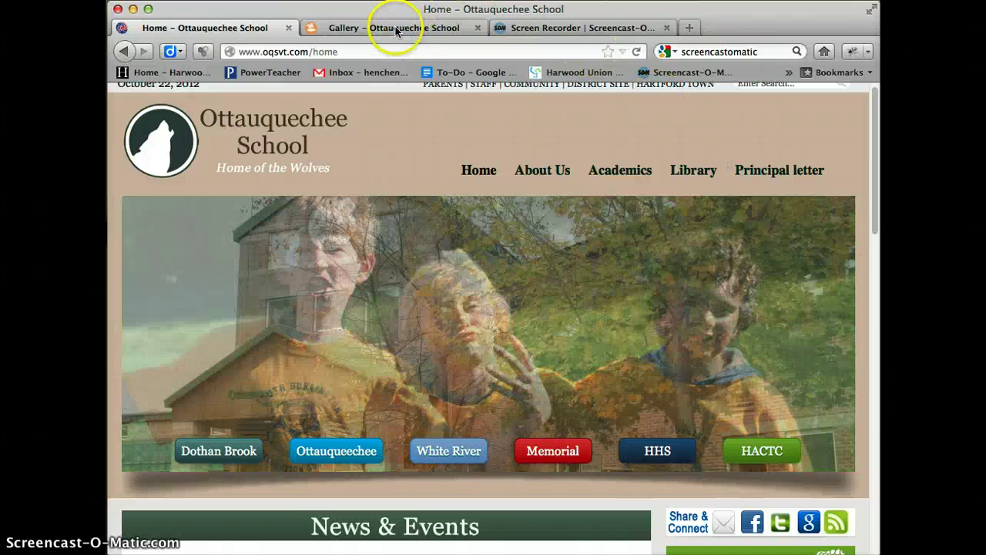
Return to the headers gallery in the admin console and delete IMG_0731.jpg from its image list
left_click(395, 28)
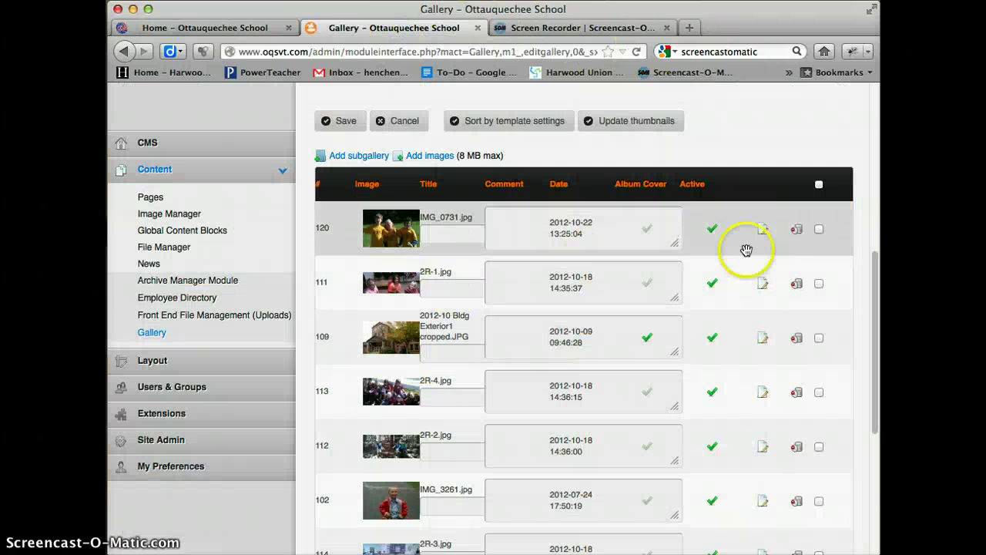
left_click(798, 231)
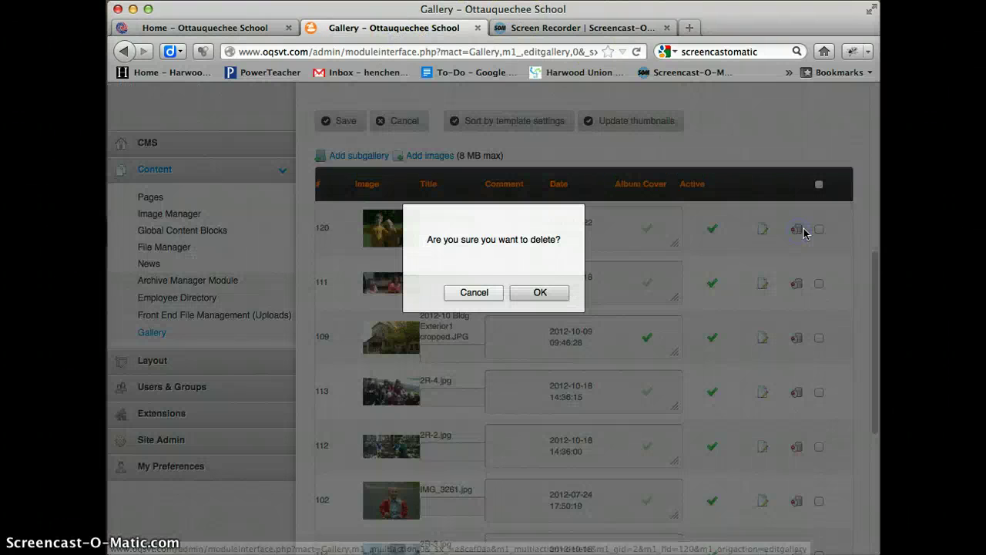
left_click(540, 292)
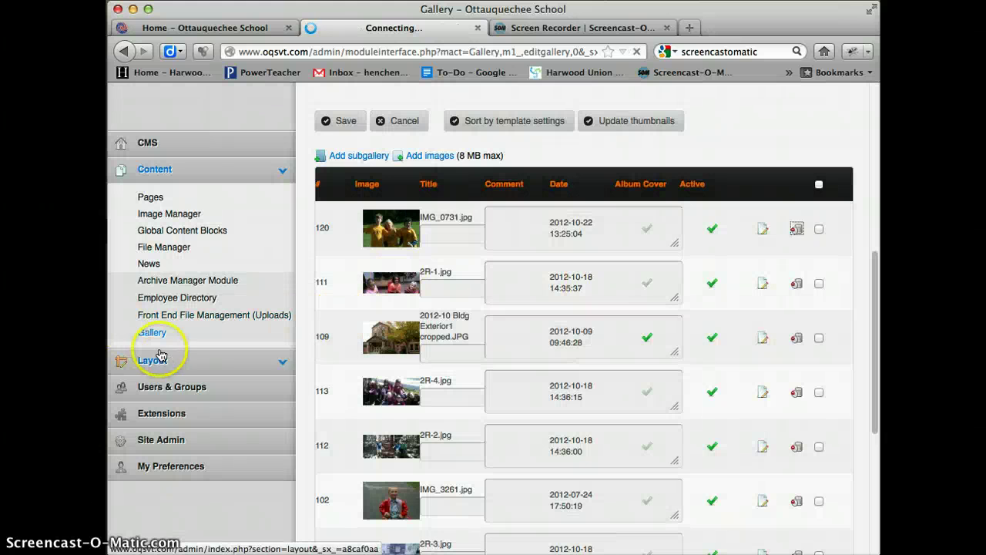